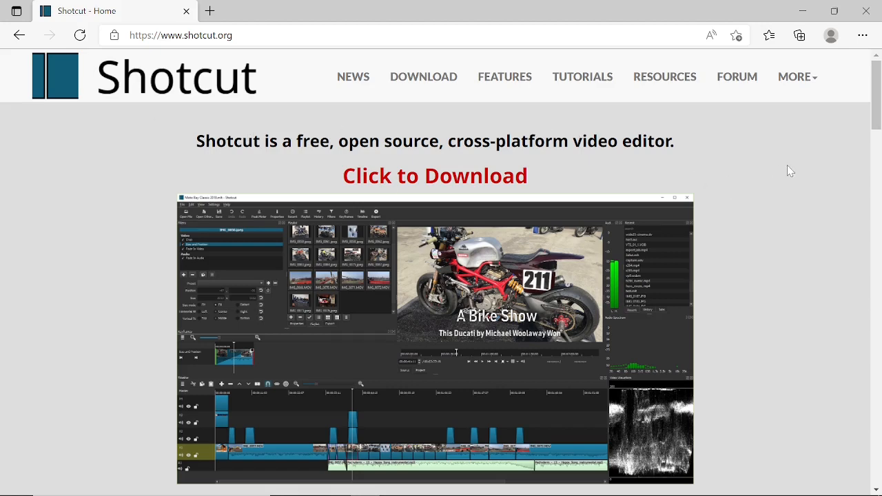
# Look over the Shotcut home page, go to the website's download page and dismiss the advertisement
pyautogui.scroll(-2, 790, 171)
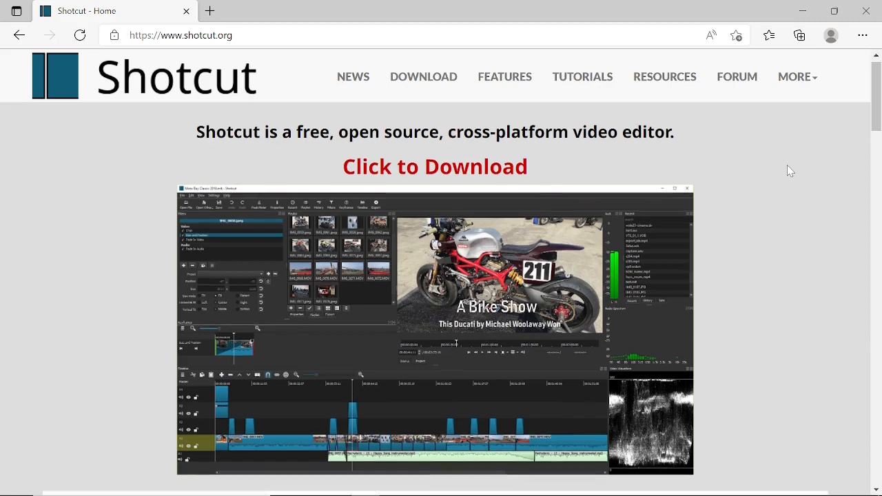
pyautogui.scroll(1, 790, 171)
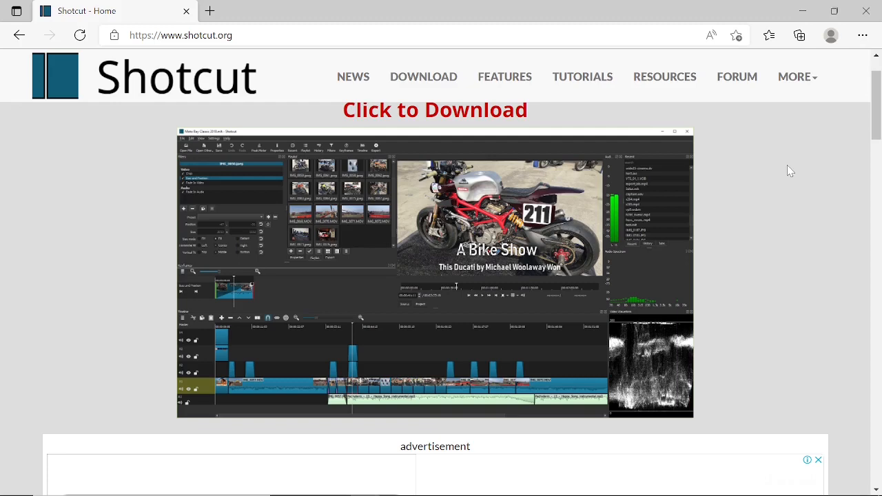
pyautogui.scroll(-1, 790, 171)
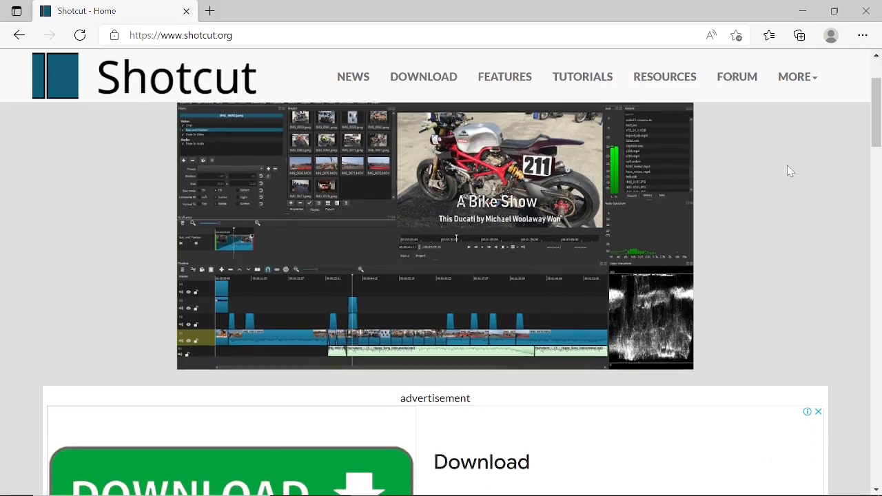
pyautogui.scroll(2, 790, 171)
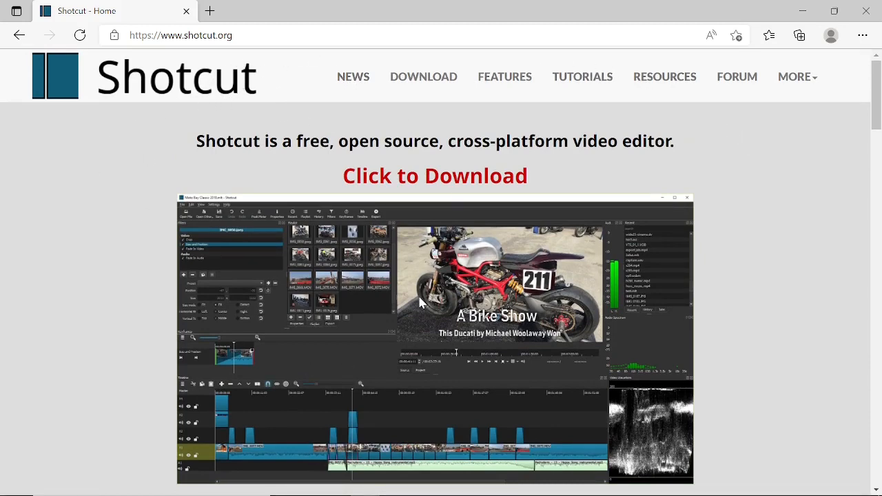
pyautogui.click(417, 80)
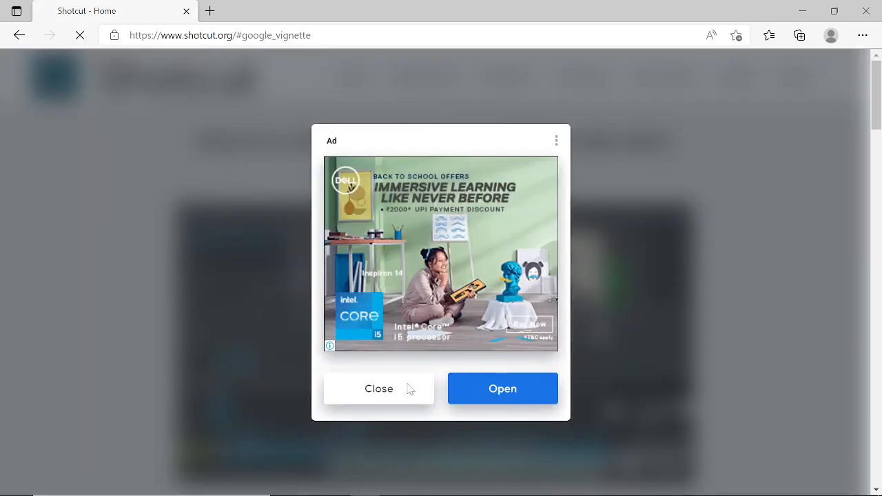
pyautogui.click(410, 390)
pyautogui.scroll(-2, 398, 270)
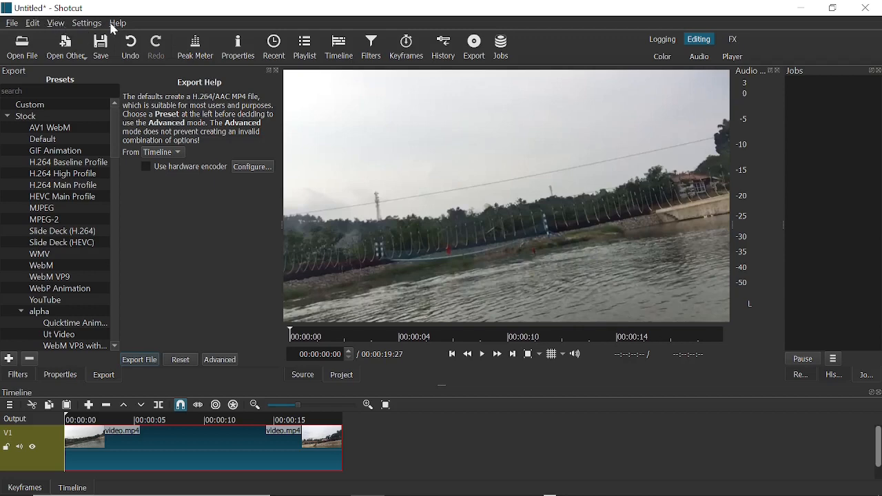
# Switch to Shotcut and review its file, editing, view, settings and help commands, plus the other source types it can open
pyautogui.click(12, 25)
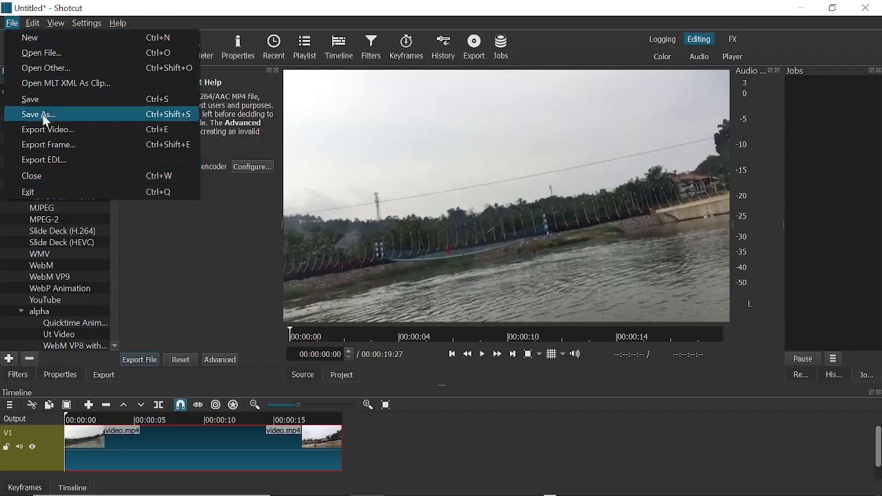
pyautogui.click(10, 25)
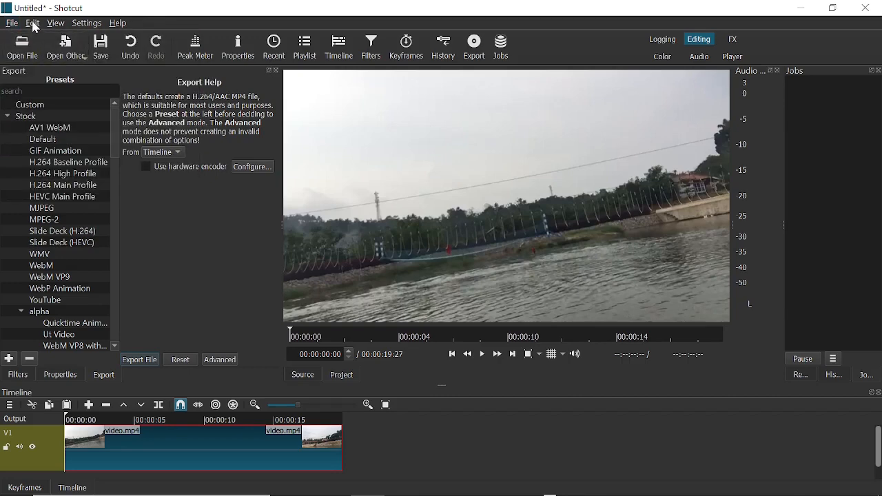
pyautogui.click(33, 25)
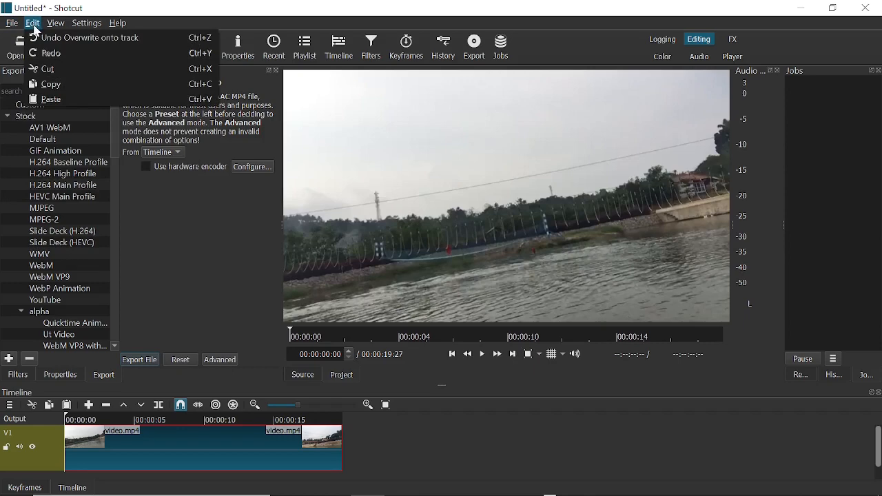
pyautogui.moveTo(57, 26)
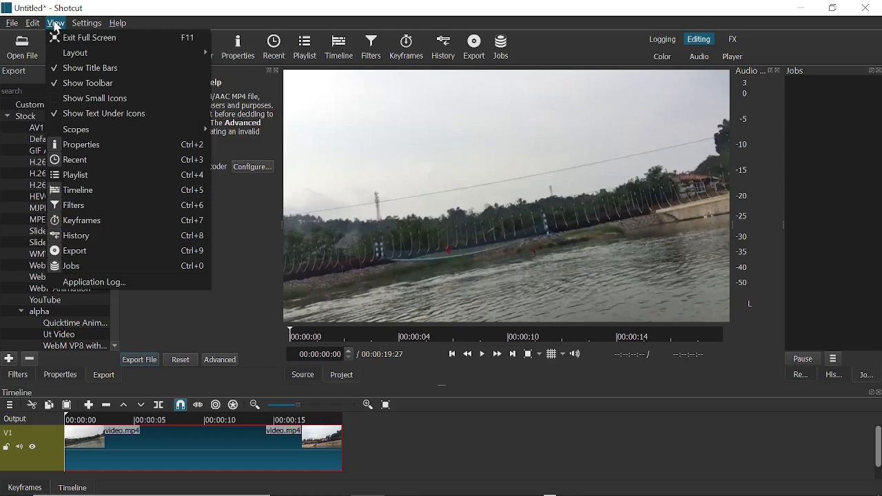
pyautogui.moveTo(81, 133)
pyautogui.click(62, 26)
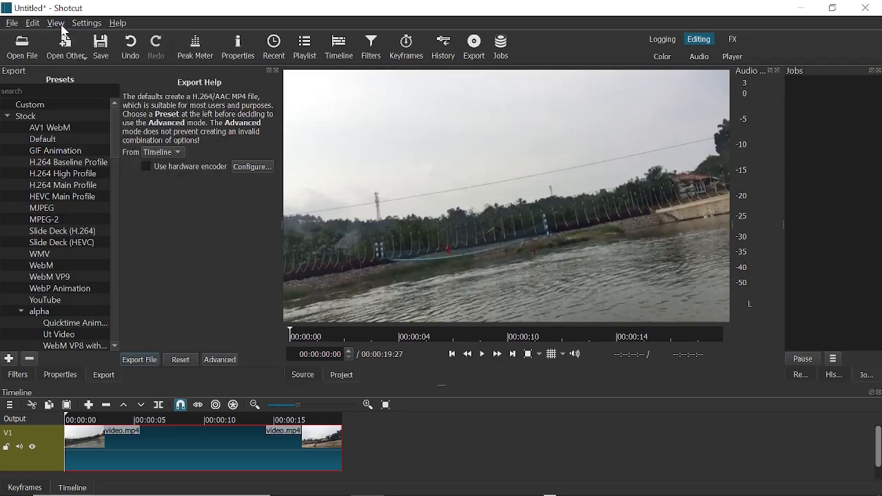
pyautogui.click(91, 25)
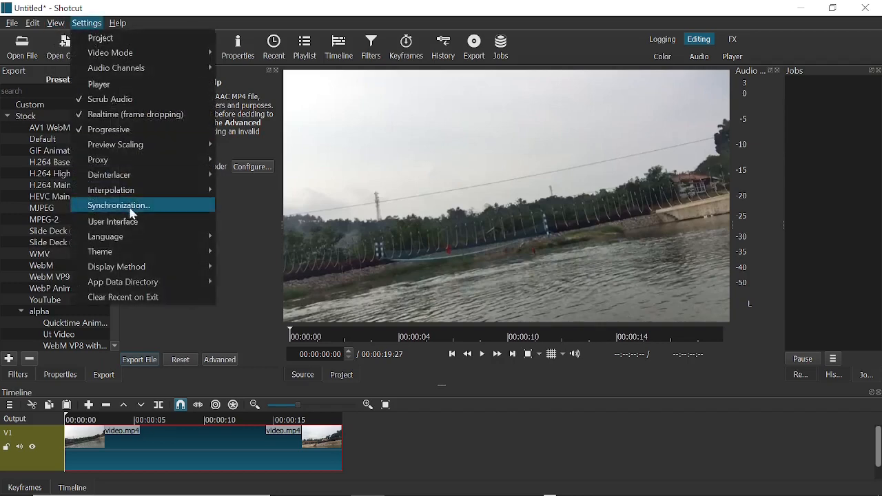
pyautogui.moveTo(119, 24)
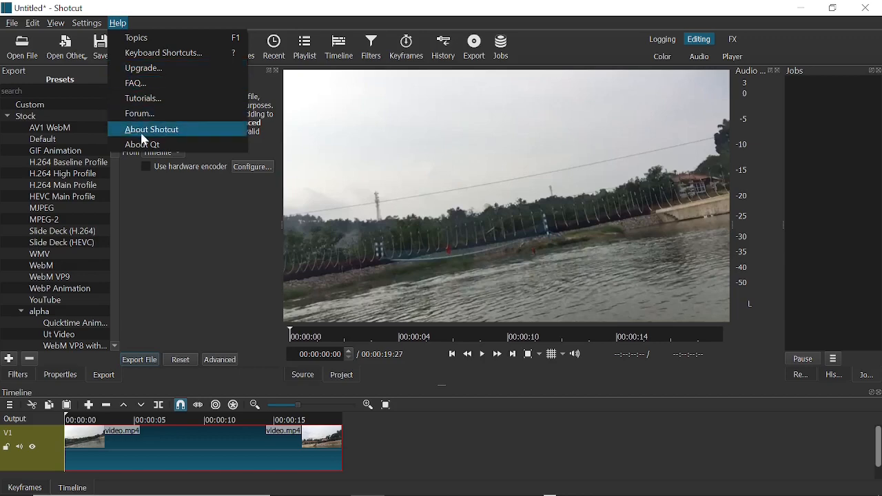
pyautogui.click(121, 25)
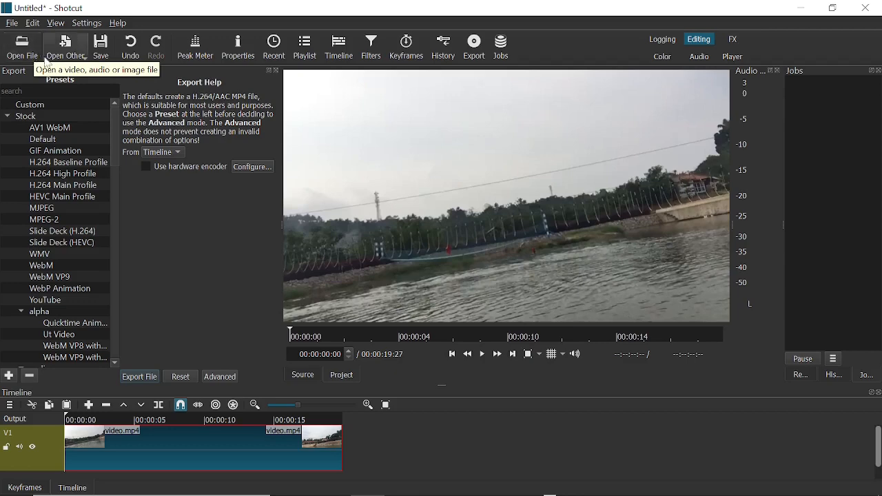
pyautogui.click(83, 54)
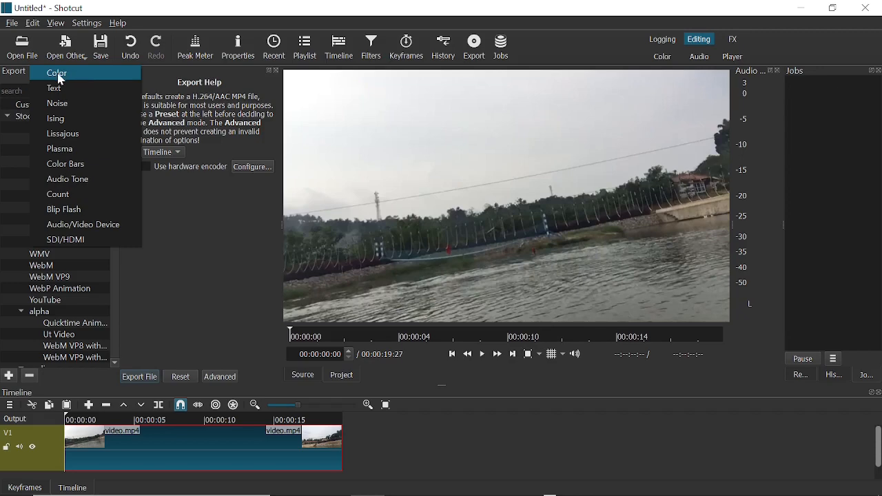
pyautogui.click(151, 73)
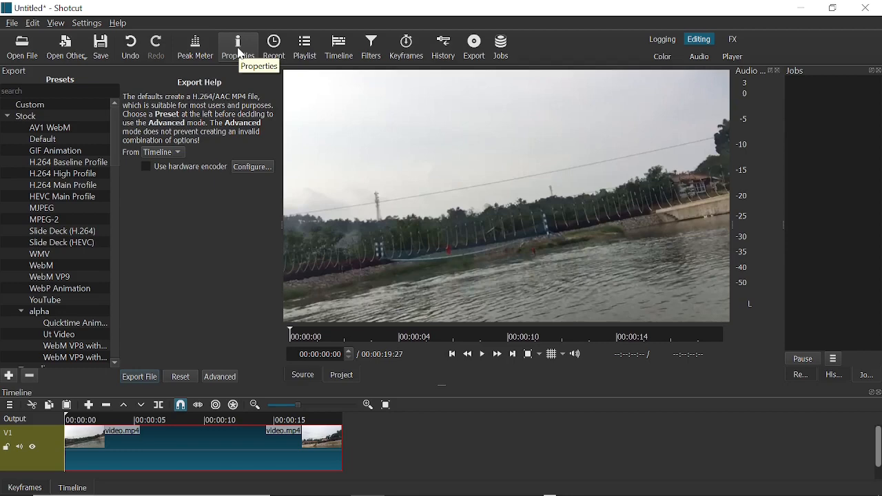
# Add video.mp4 and the image 20220424_094752.jpg from the Vid and pic folder to the playlist
pyautogui.click(308, 54)
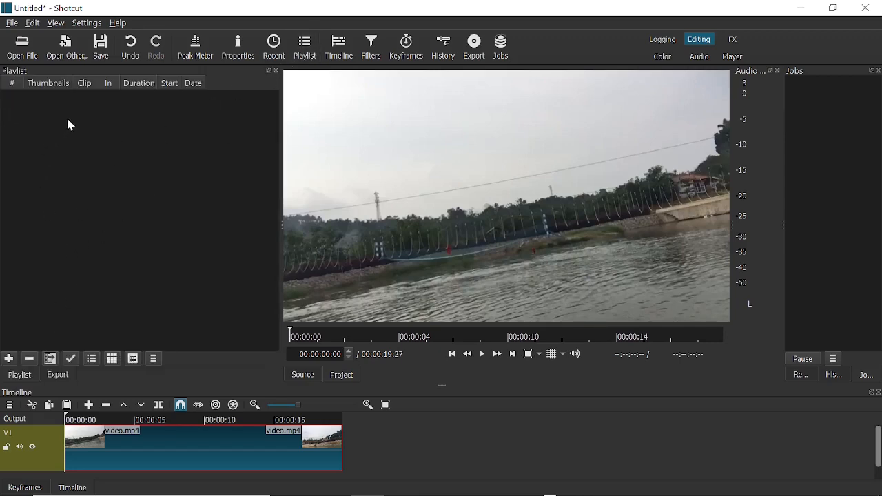
pyautogui.click(10, 360)
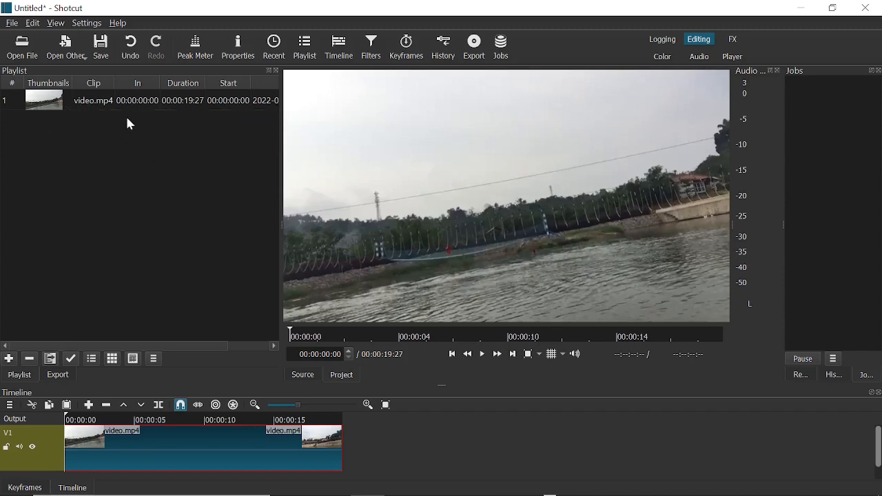
pyautogui.click(25, 53)
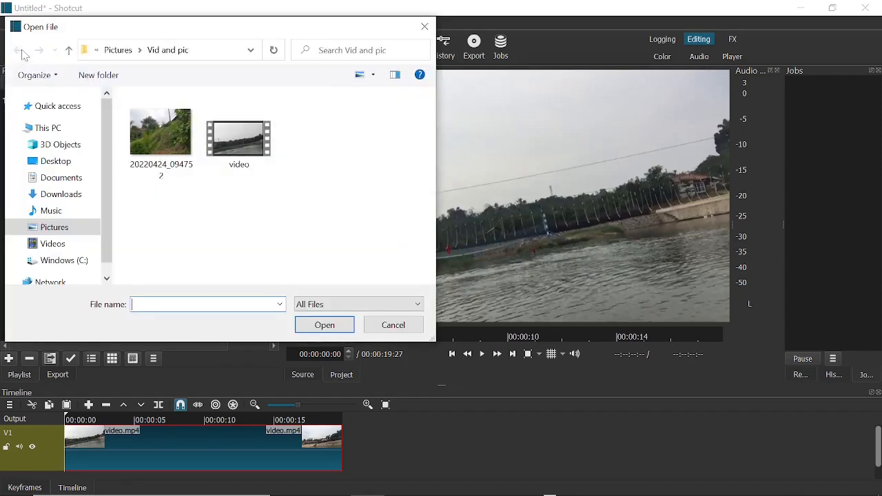
pyautogui.doubleClick(167, 138)
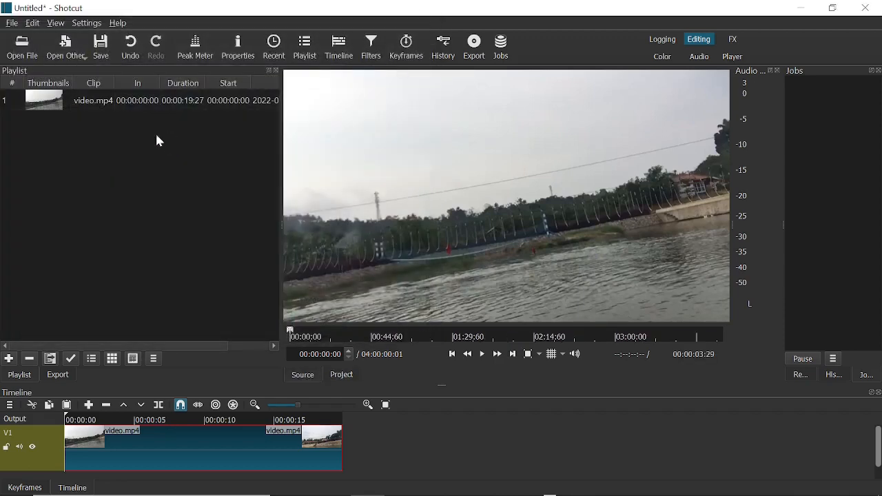
pyautogui.moveTo(459, 215); pyautogui.dragTo(69, 130)
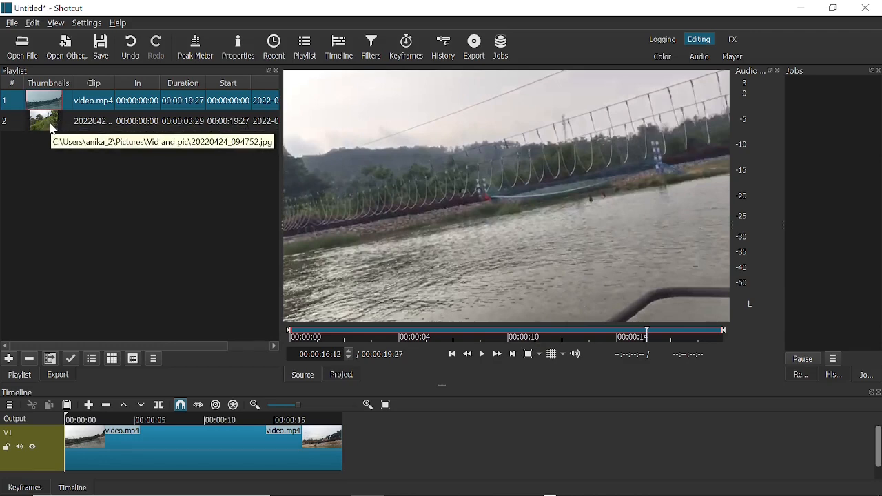
# Preview the image and video.mp4 from the playlist, and scrub through the beginning of the timeline clip
pyautogui.doubleClick(54, 129)
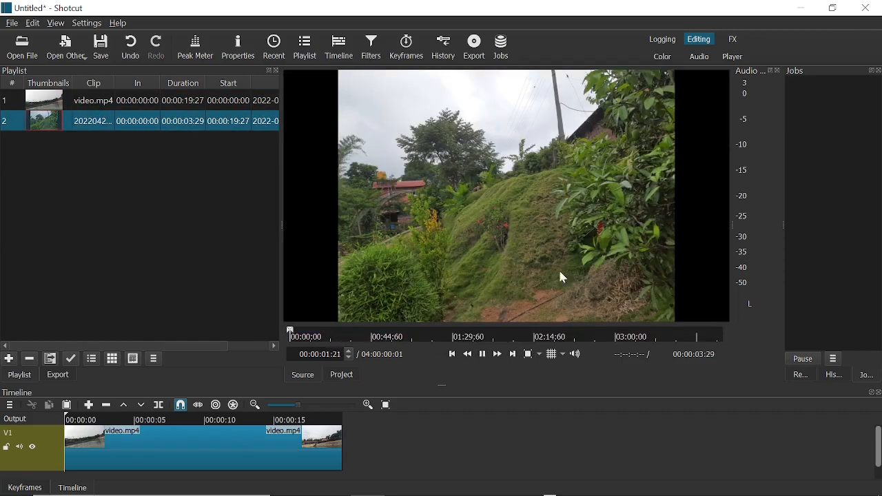
pyautogui.doubleClick(54, 109)
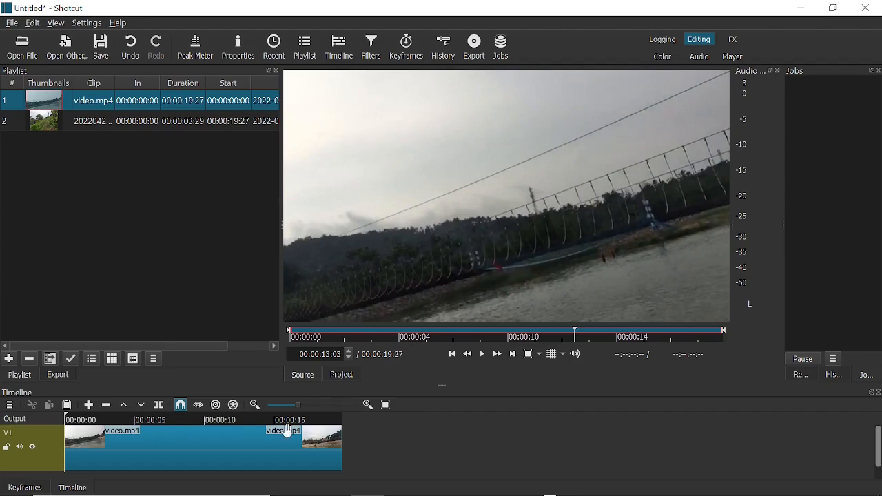
pyautogui.click(72, 417)
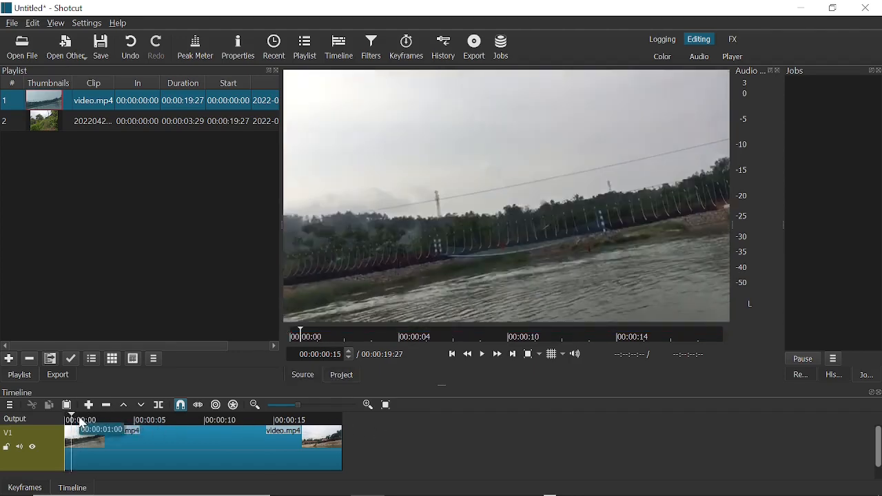
pyautogui.click(82, 420)
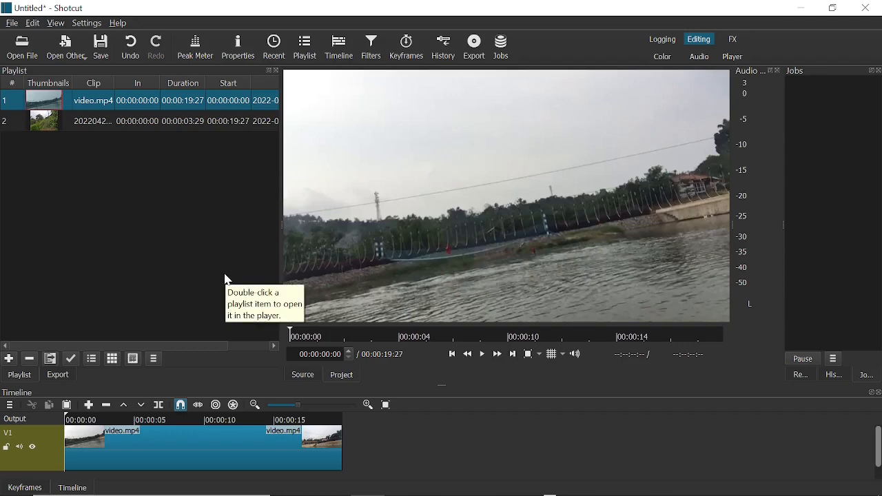
# Examine the favorite, video, audio and time filters available for the video.mp4 clip
pyautogui.click(372, 49)
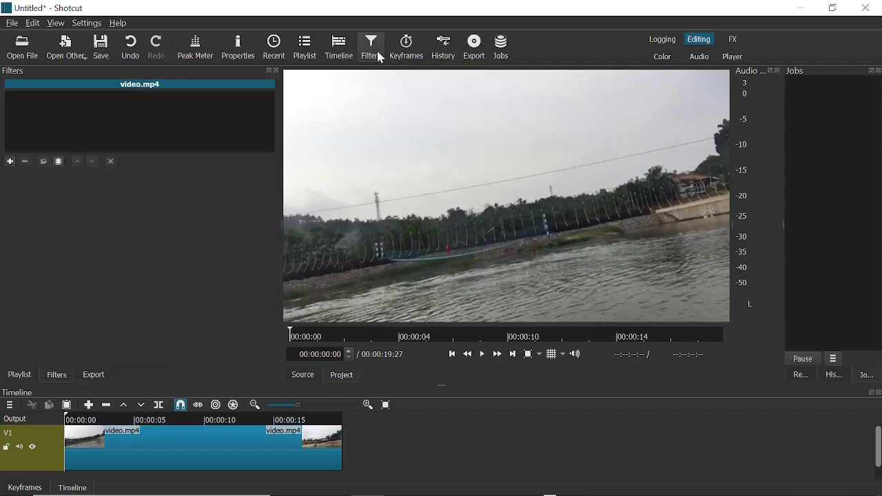
pyautogui.click(10, 162)
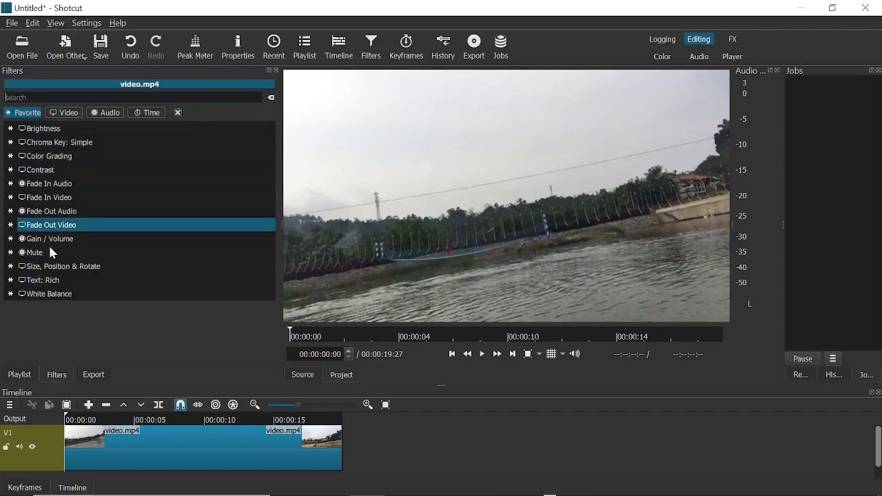
pyautogui.click(64, 113)
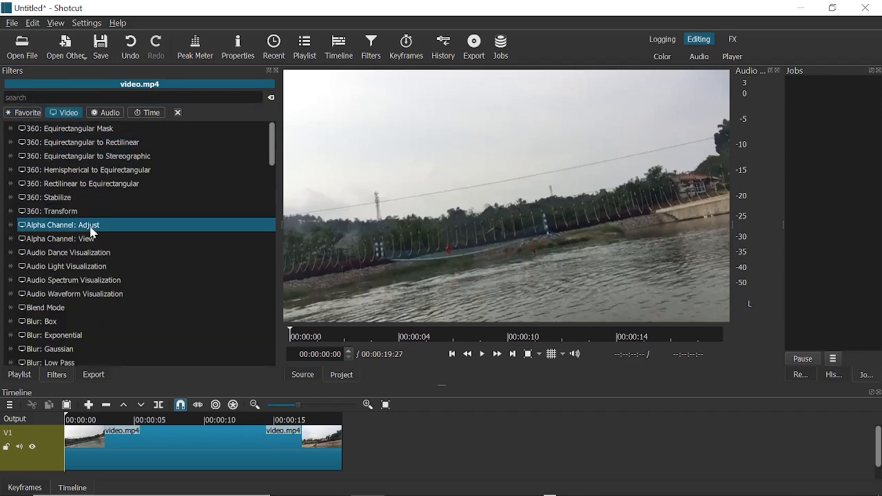
pyautogui.click(101, 114)
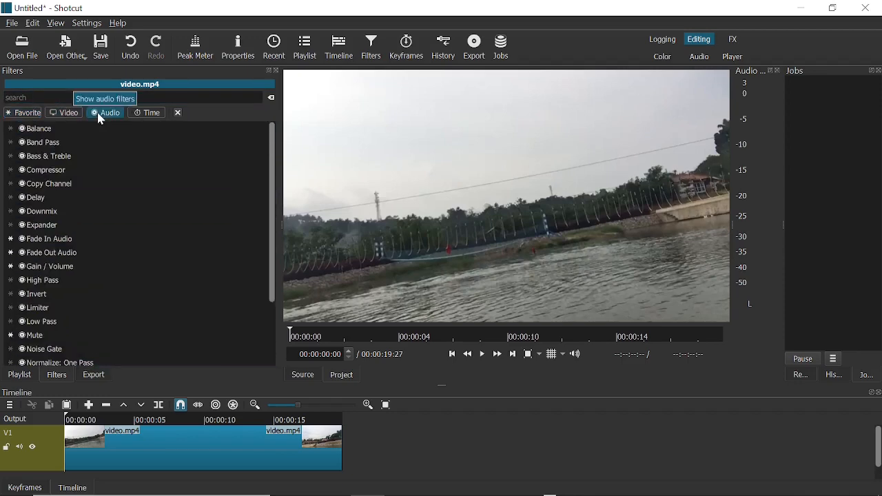
pyautogui.click(136, 114)
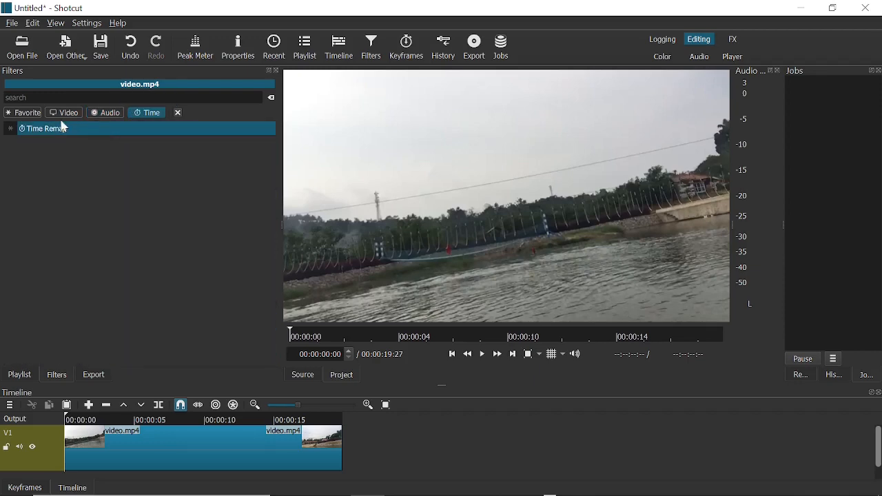
pyautogui.click(110, 114)
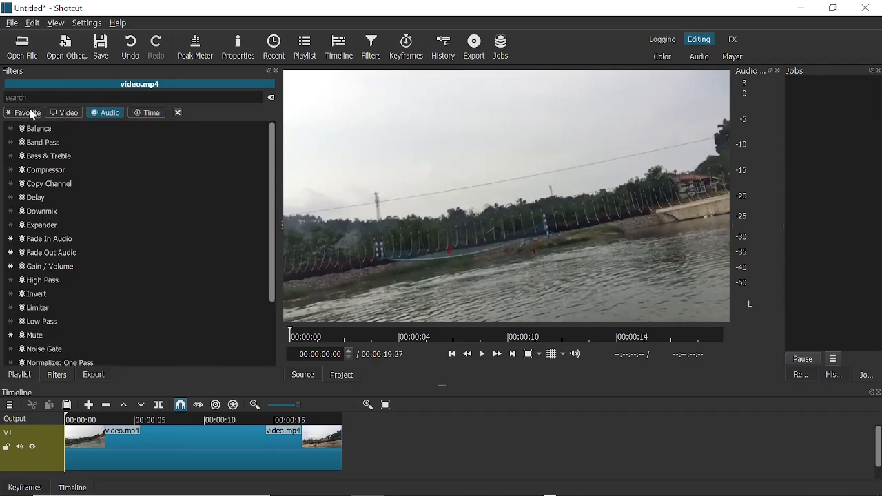
pyautogui.click(32, 114)
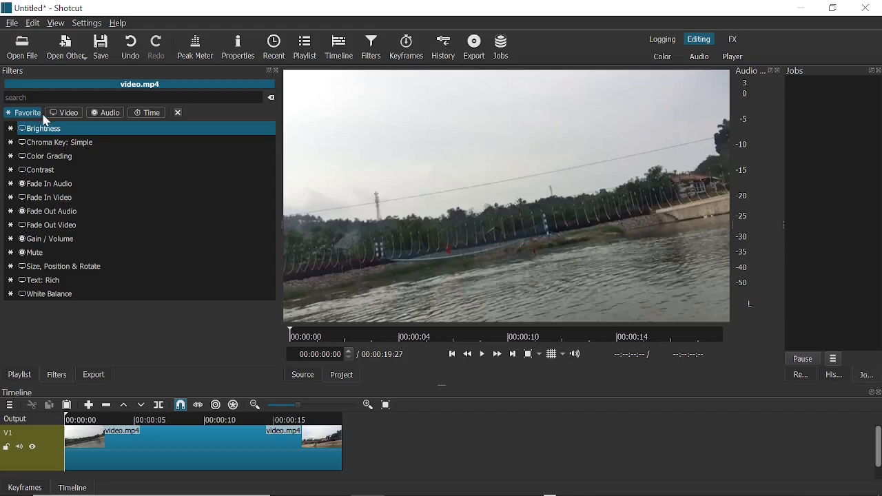
pyautogui.click(30, 159)
# Mark the 360: Equirectangular Mask video filter as a favorite and show the favorite filters
pyautogui.click(69, 113)
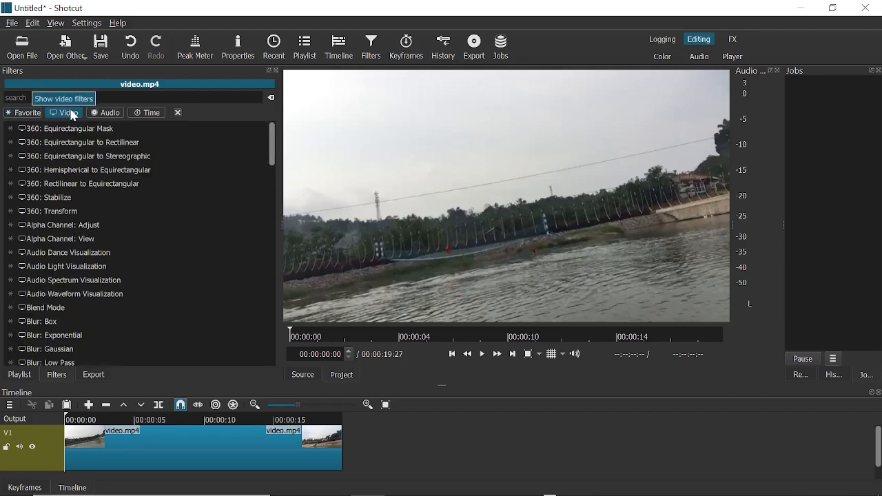
pyautogui.click(10, 128)
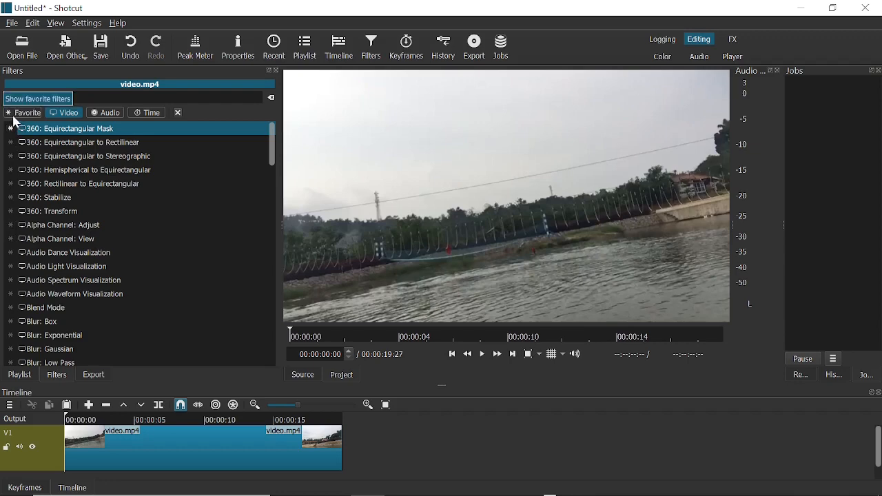
pyautogui.click(15, 116)
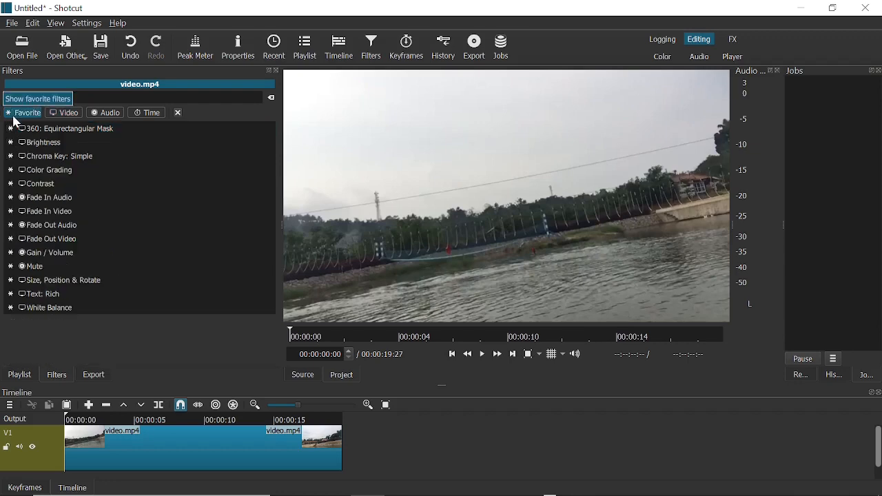
# Mark the 360: Transform video filter as a favorite and show the favorite filters
pyautogui.click(73, 115)
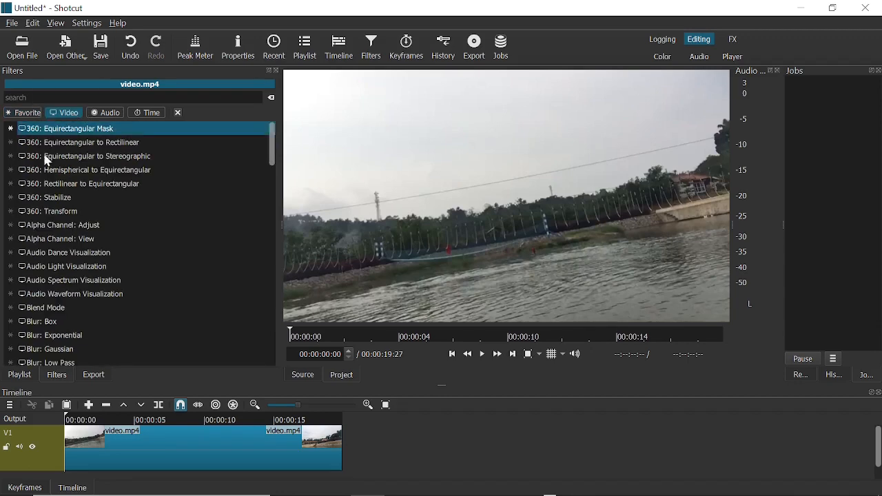
pyautogui.click(11, 213)
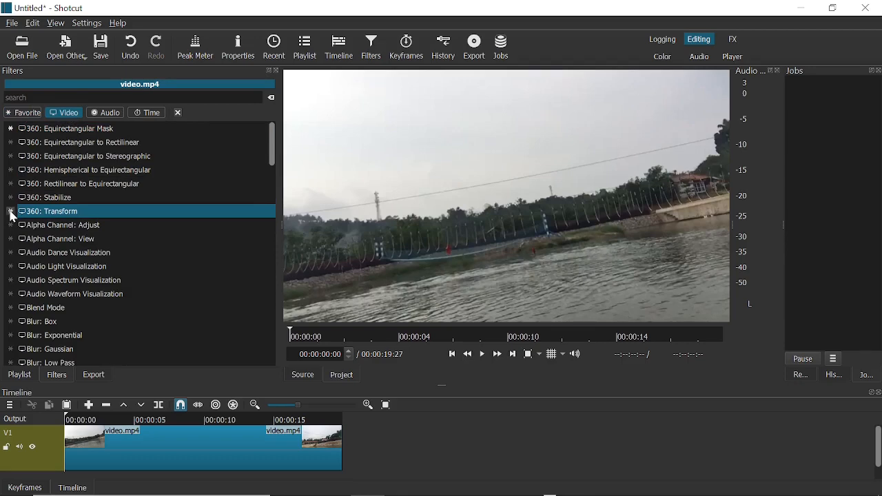
pyautogui.click(27, 114)
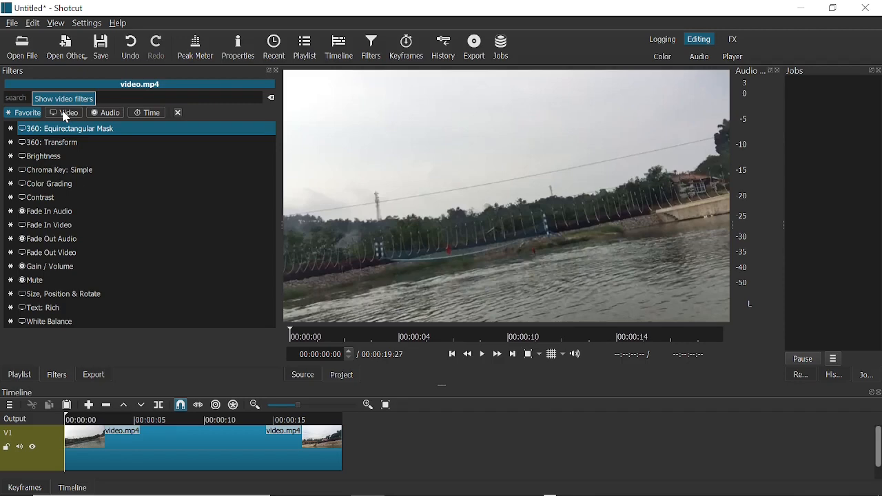
# Look through the whole list of video filters, and return to the favorite filters
pyautogui.click(64, 114)
pyautogui.scroll(-7, 140, 269)
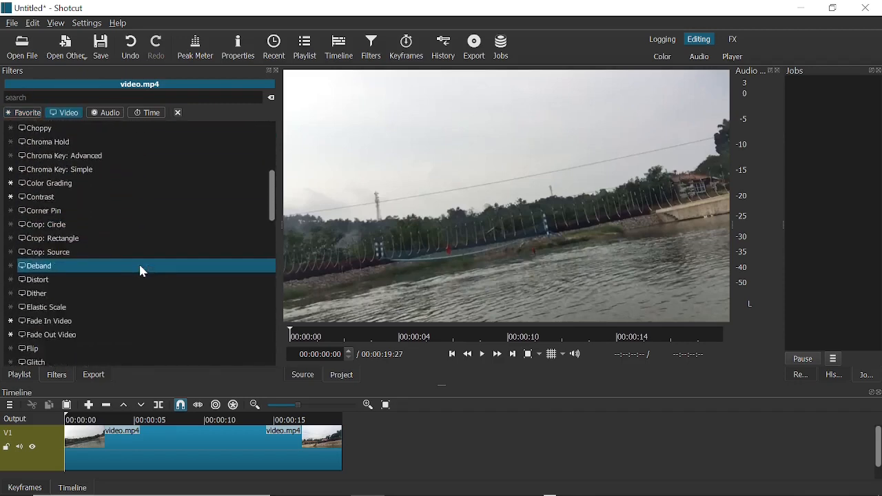
pyautogui.scroll(-16, 141, 271)
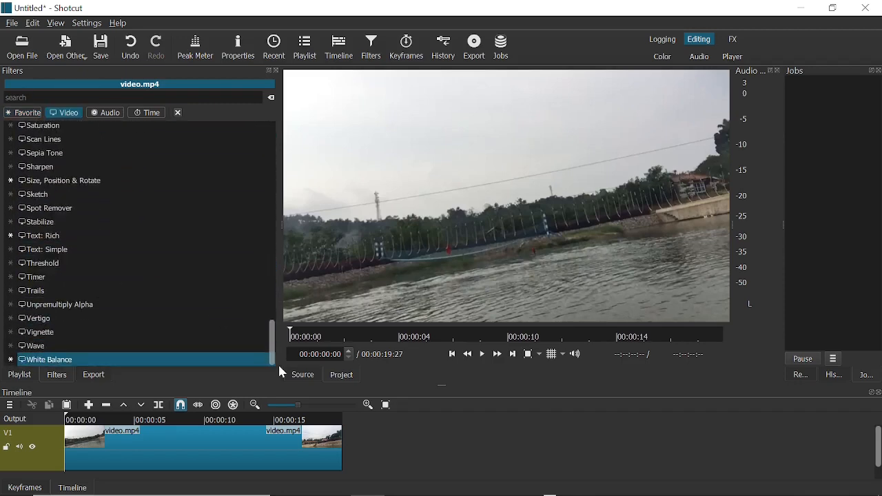
pyautogui.moveTo(272, 345); pyautogui.dragTo(276, 137)
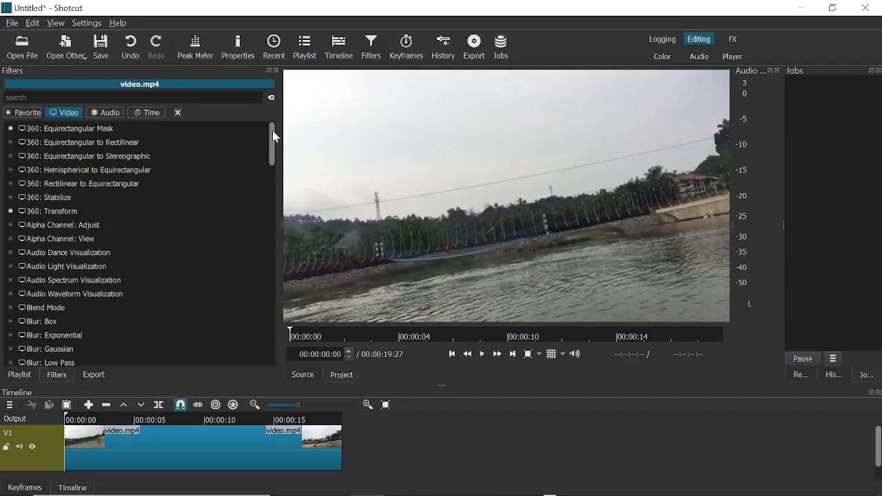
pyautogui.click(23, 116)
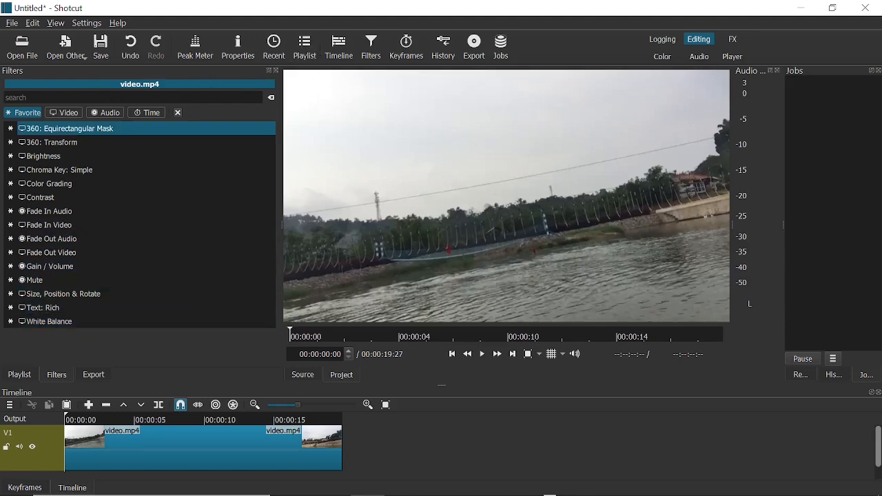
pyautogui.click(64, 98)
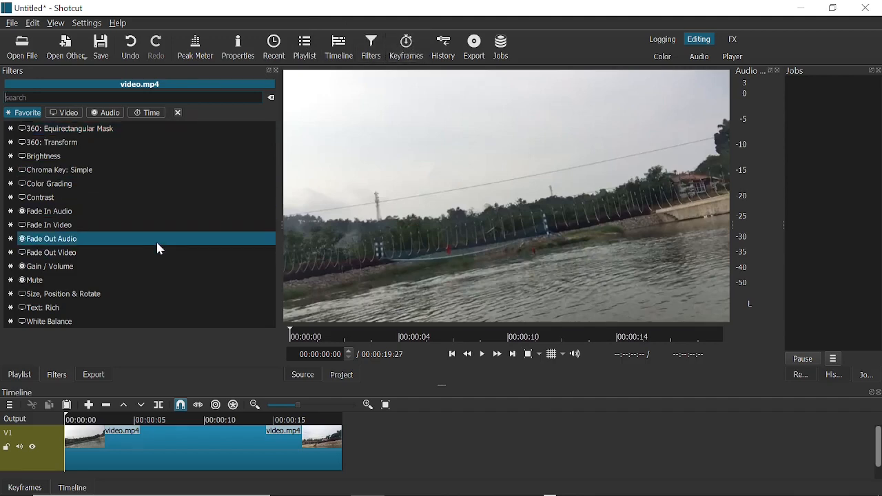
# Look at the keyframes controls for the clip and return to the timeline
pyautogui.click(407, 53)
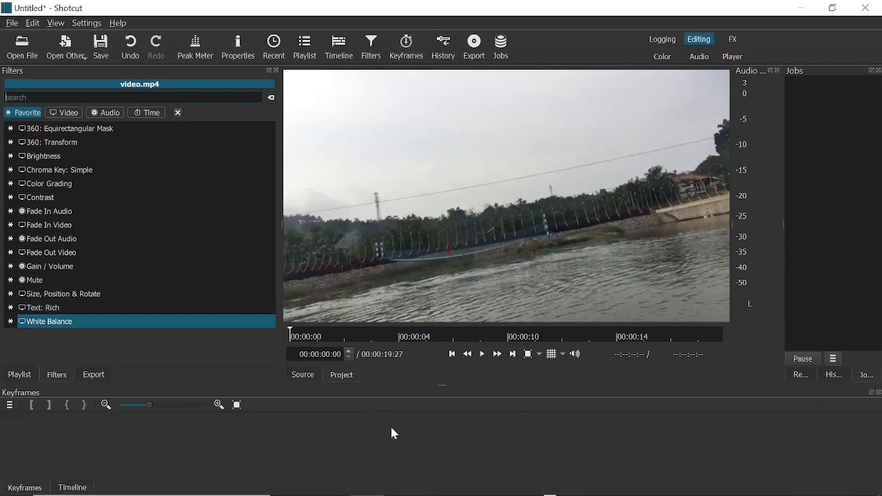
pyautogui.click(59, 488)
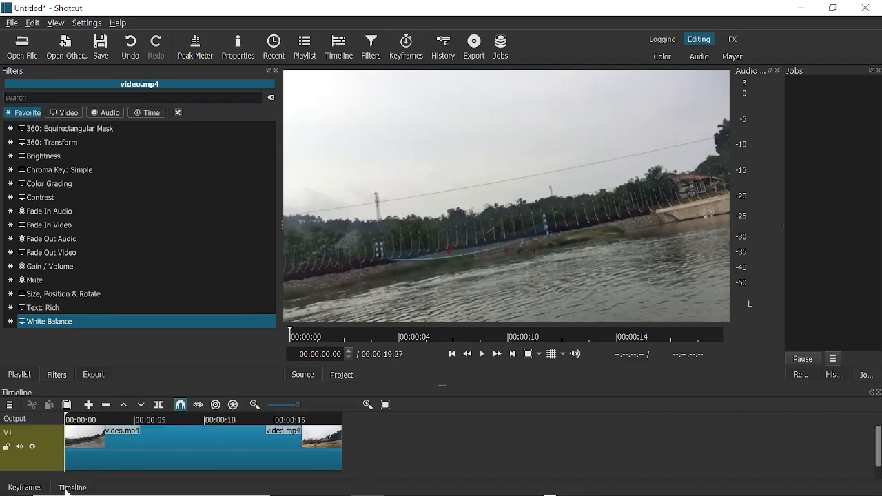
pyautogui.click(44, 489)
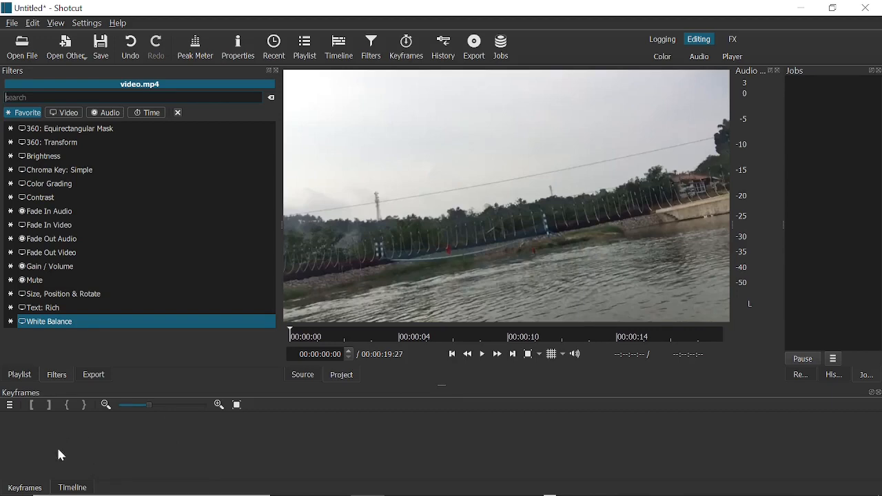
pyautogui.click(73, 488)
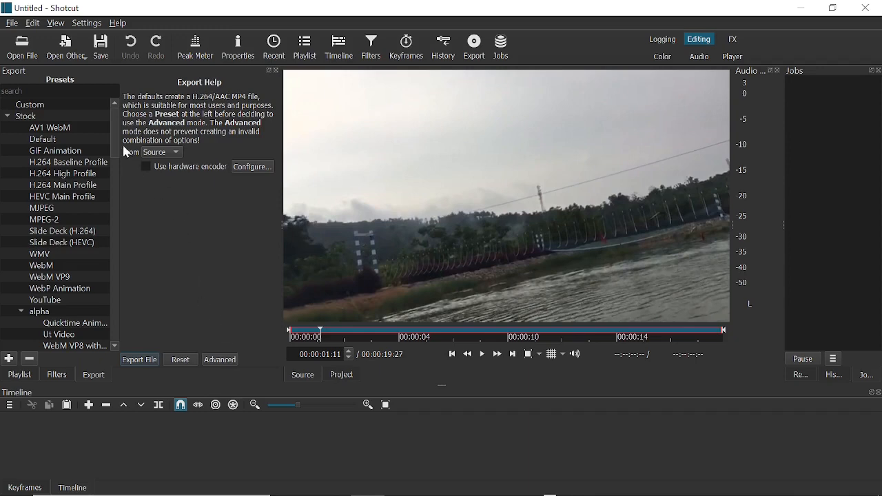
# Add the previewed video.mp4 to the start of the empty timeline and move the playhead to 00:00:01:02
pyautogui.moveTo(115, 132)
pyautogui.mouseDown()
pyautogui.moveTo(123, 318)
pyautogui.moveTo(110, 298)
pyautogui.moveTo(107, 129)
pyautogui.mouseUp()
pyautogui.moveTo(431, 222); pyautogui.dragTo(215, 434)
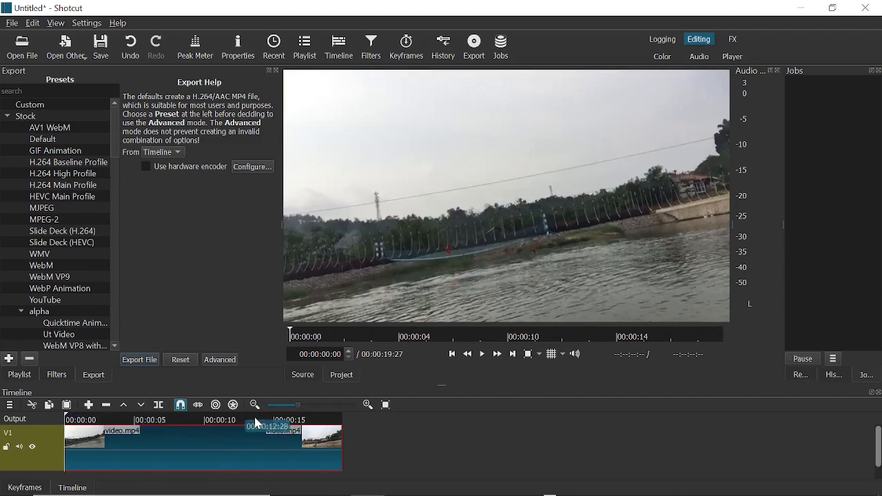
pyautogui.click(80, 418)
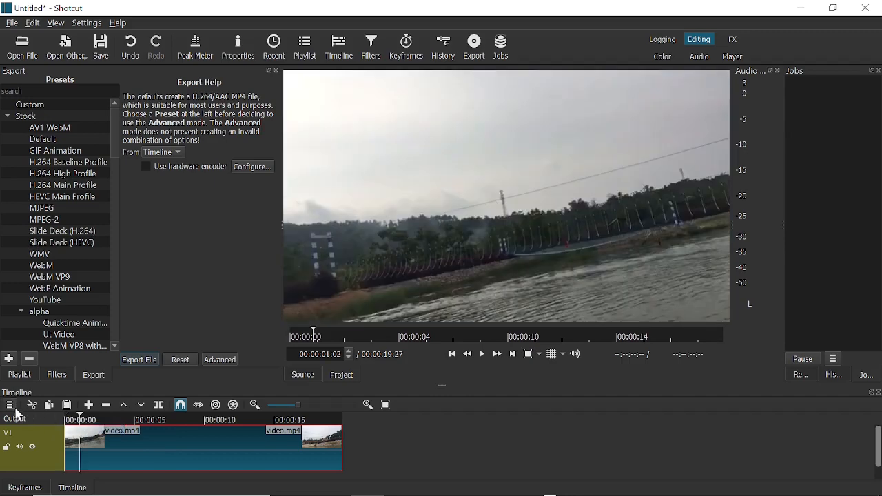
# Examine the timeline commands for track operations, track height, selection and other actions
pyautogui.click(10, 406)
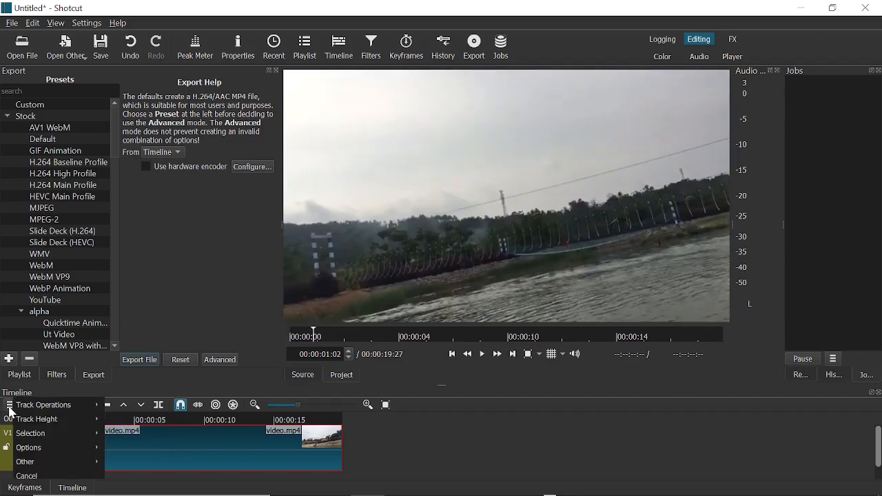
pyautogui.moveTo(27, 409)
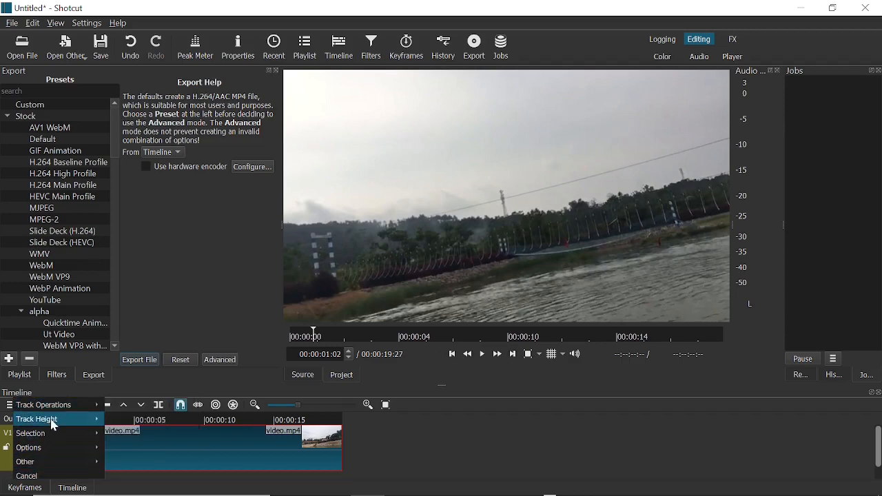
pyautogui.moveTo(48, 438)
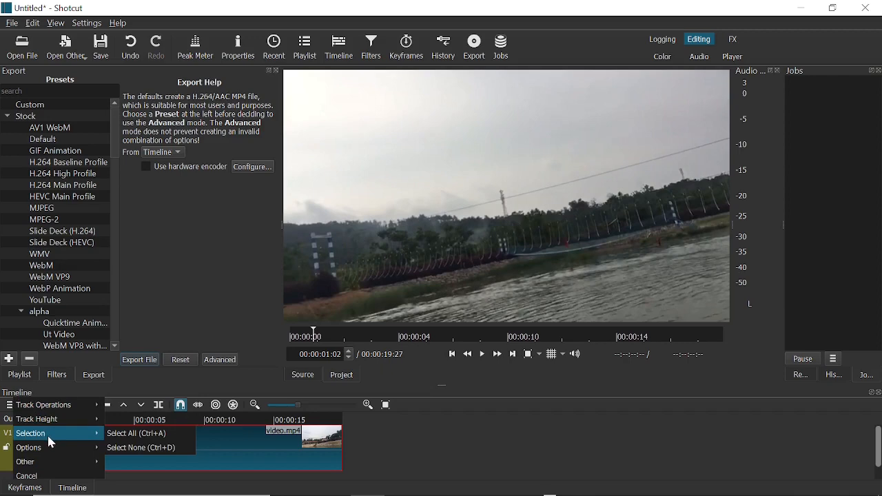
pyautogui.moveTo(38, 464)
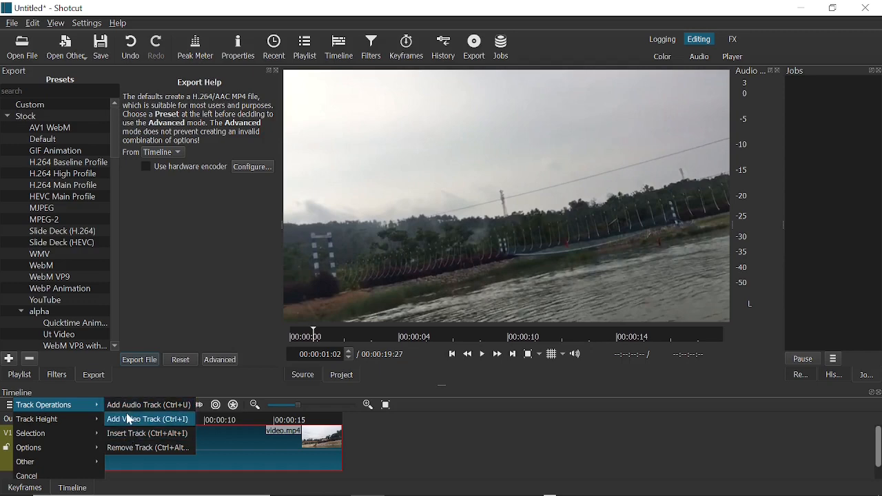
pyautogui.moveTo(9, 437)
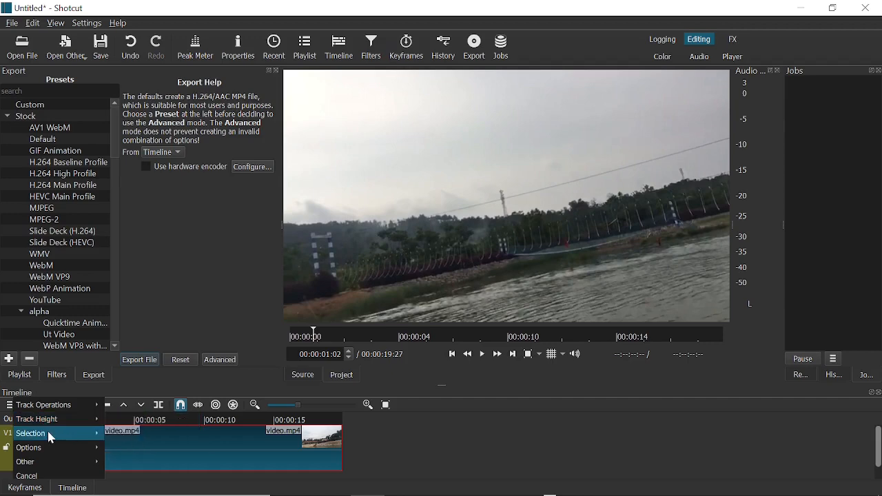
# Clear the timeline selection with Select None, and select the video.mp4 clip on track V1 again
pyautogui.moveTo(51, 439)
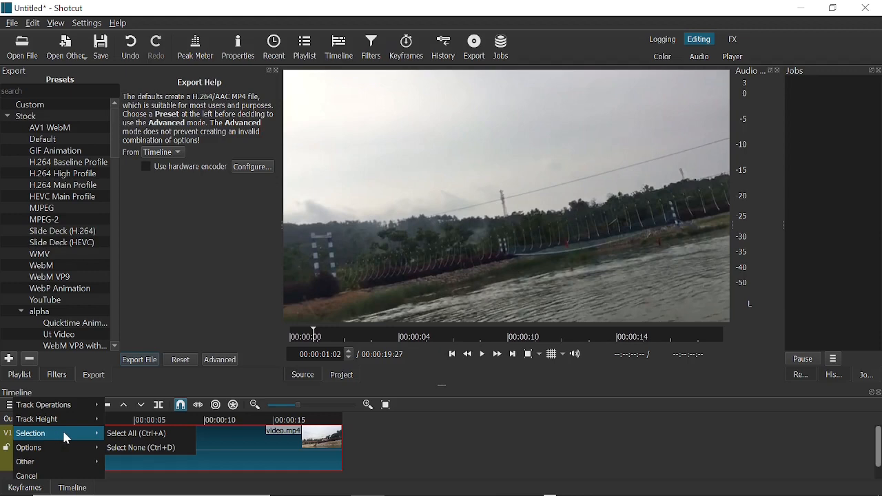
pyautogui.click(132, 449)
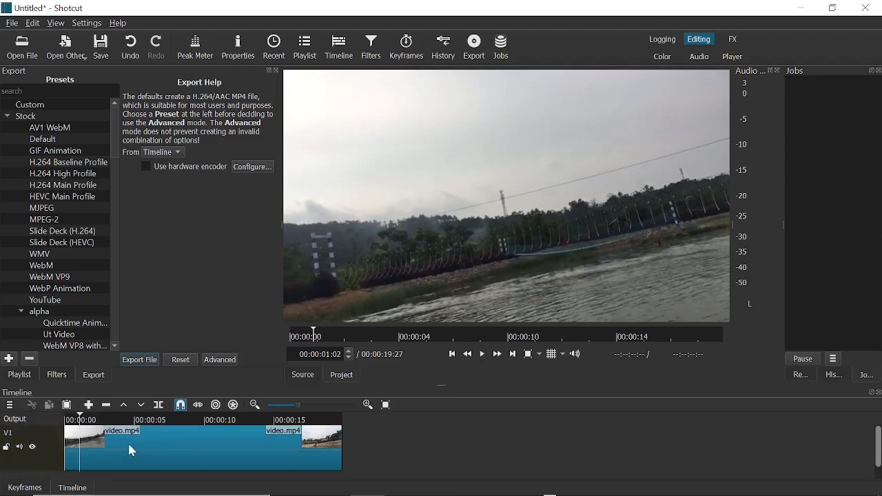
pyautogui.click(182, 453)
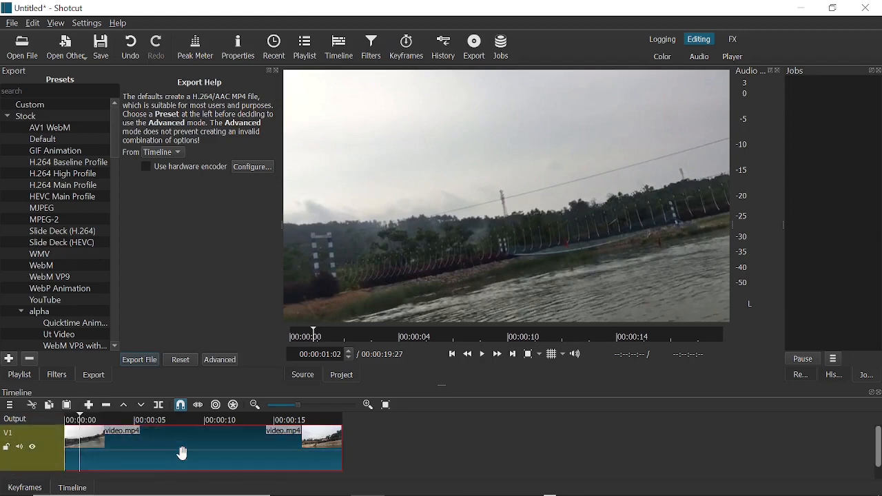
pyautogui.click(13, 406)
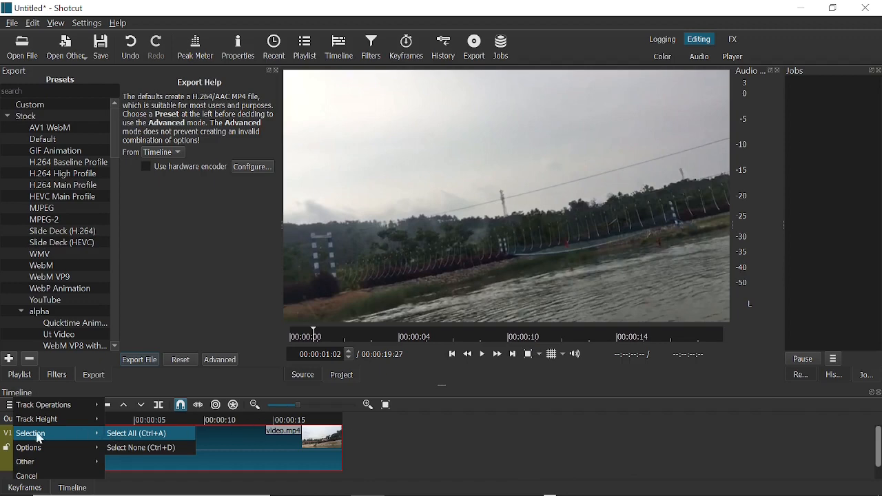
pyautogui.click(442, 450)
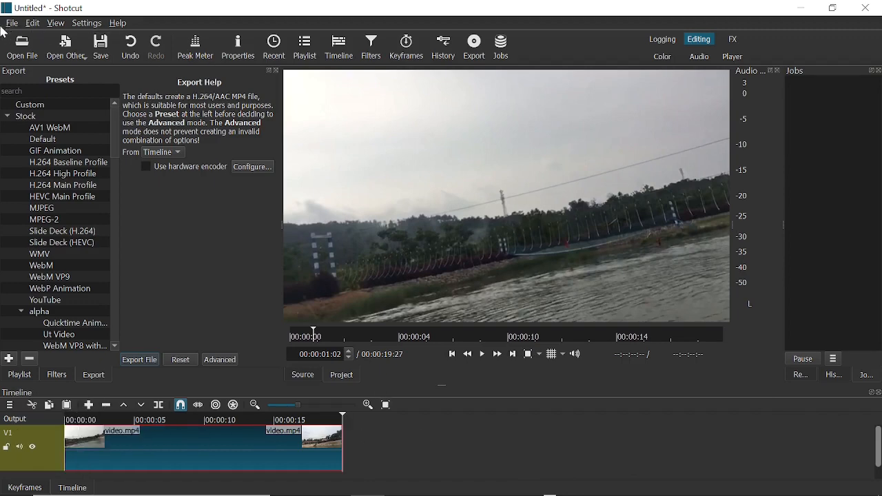
# Open the image 20220424_094752 from the Vid and pic folder and place it directly after video.mp4 on track V1
pyautogui.click(17, 50)
pyautogui.doubleClick(166, 148)
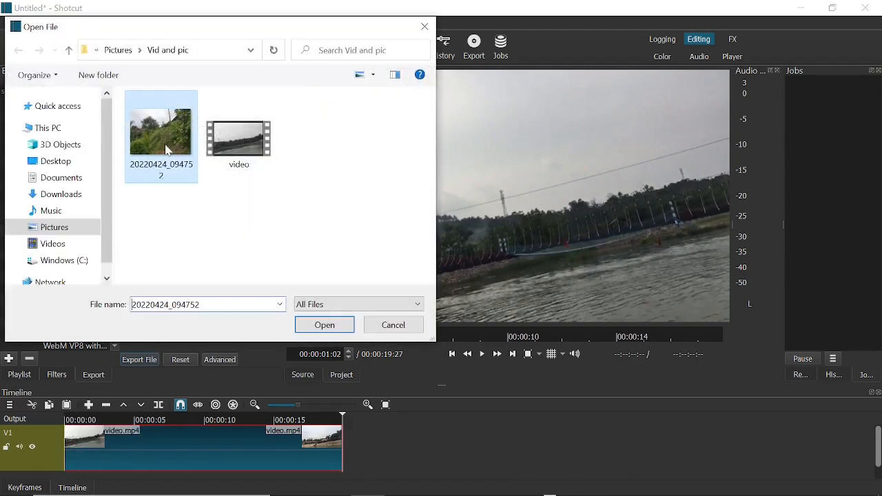
pyautogui.moveTo(456, 253); pyautogui.dragTo(349, 448)
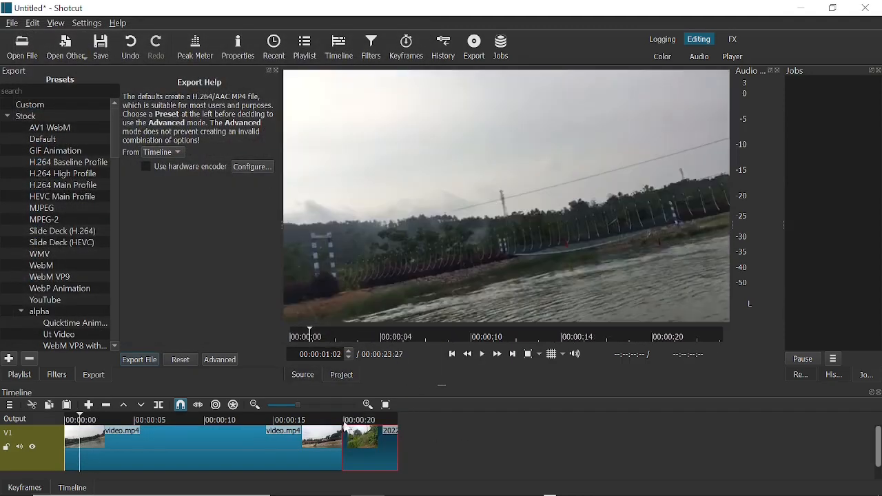
# Play the timeline from about 15 seconds into the image clip and pause at 00:00:21:00
pyautogui.click(272, 421)
pyautogui.click(487, 355)
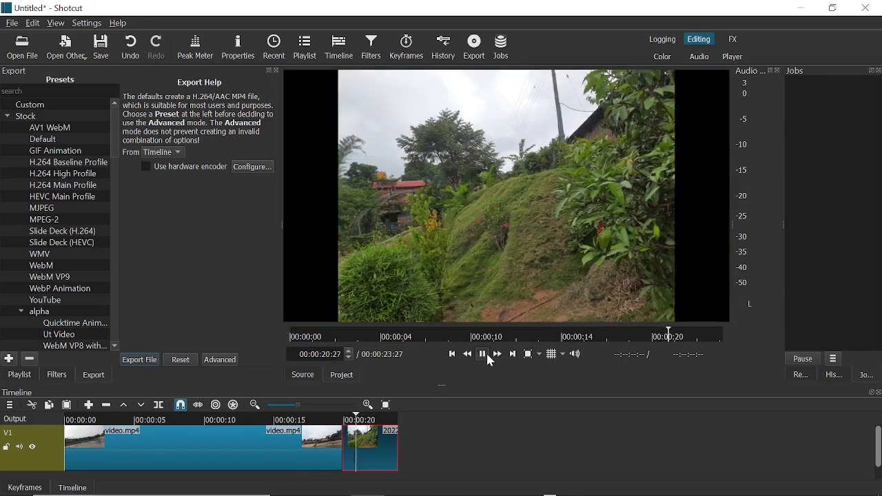
pyautogui.click(486, 352)
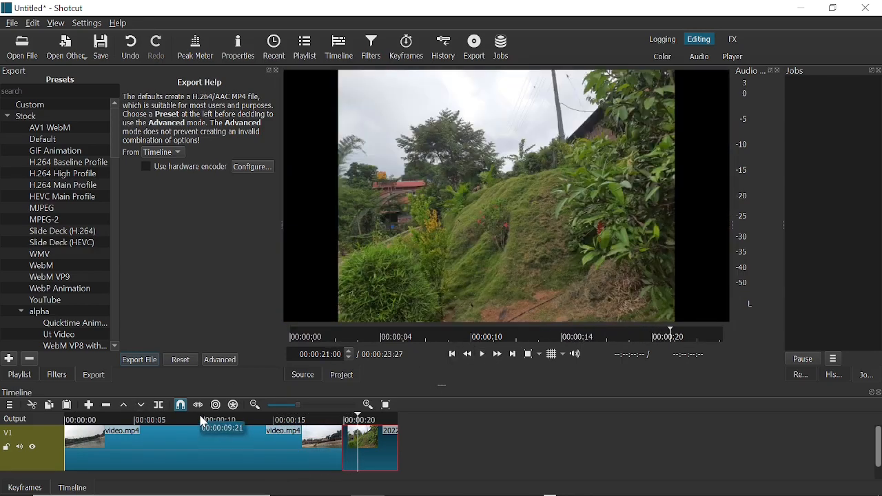
# Select all clips on the timeline with the Select All command
pyautogui.click(11, 405)
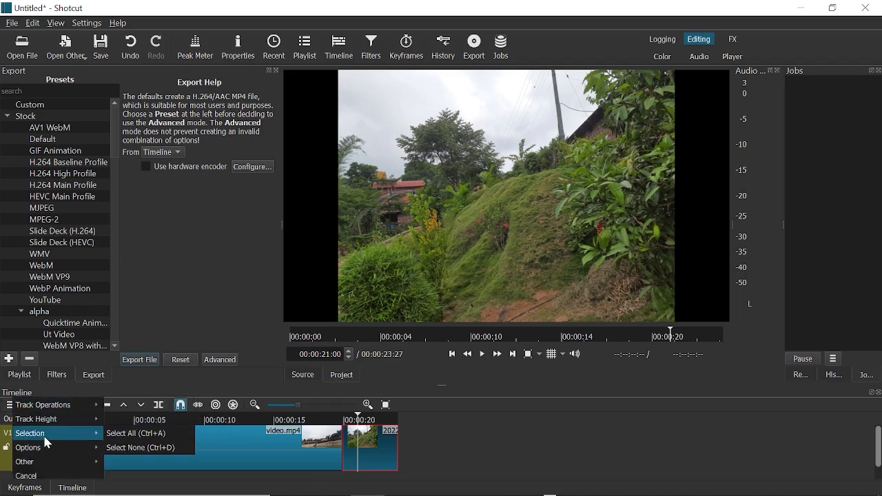
pyautogui.click(112, 434)
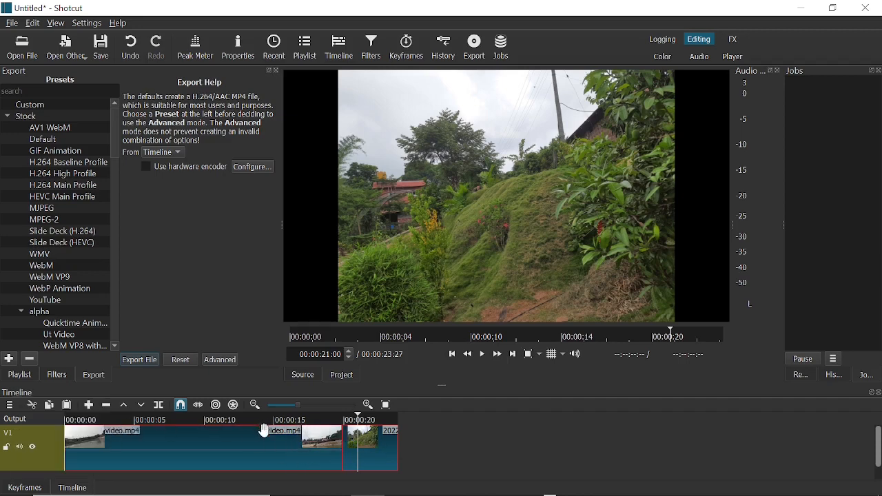
# Examine the Track Height, Selection, Options and Other command groups in the timeline menu, and close it
pyautogui.click(10, 412)
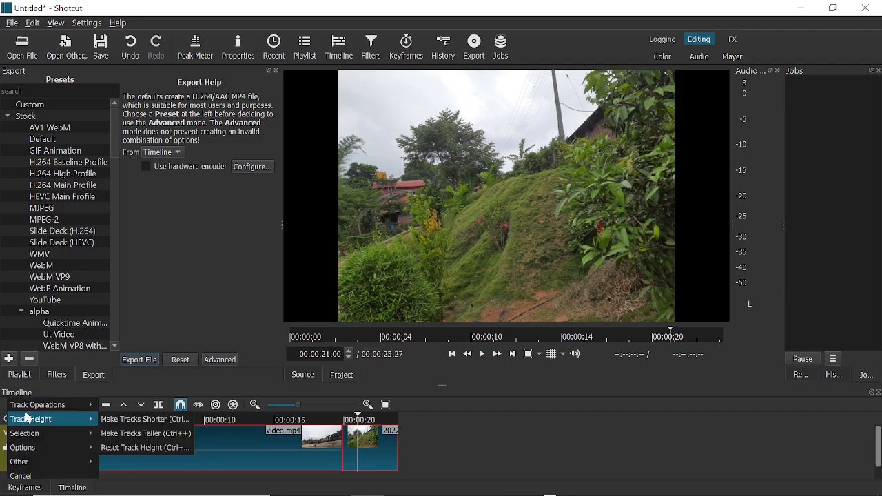
pyautogui.moveTo(43, 457)
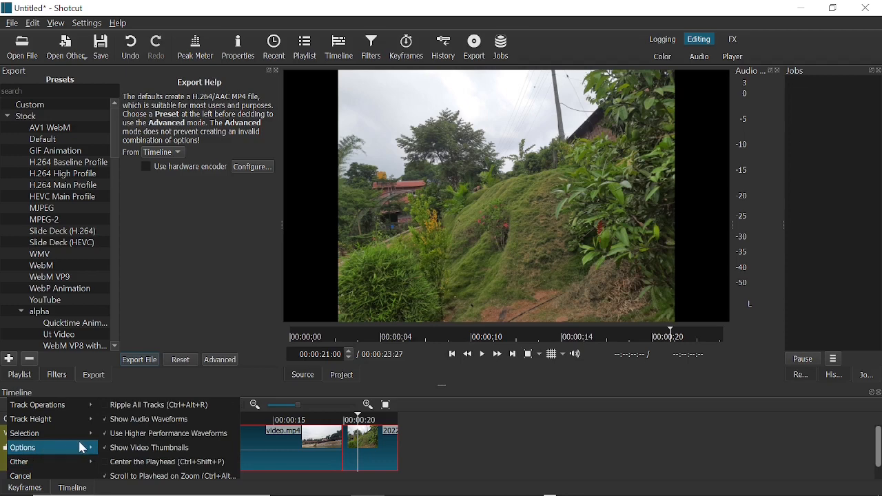
pyautogui.moveTo(92, 433)
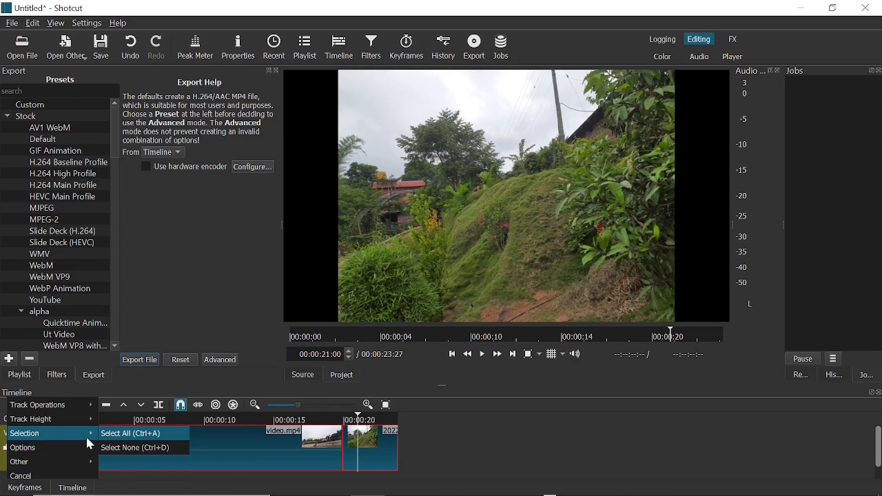
pyautogui.moveTo(76, 454)
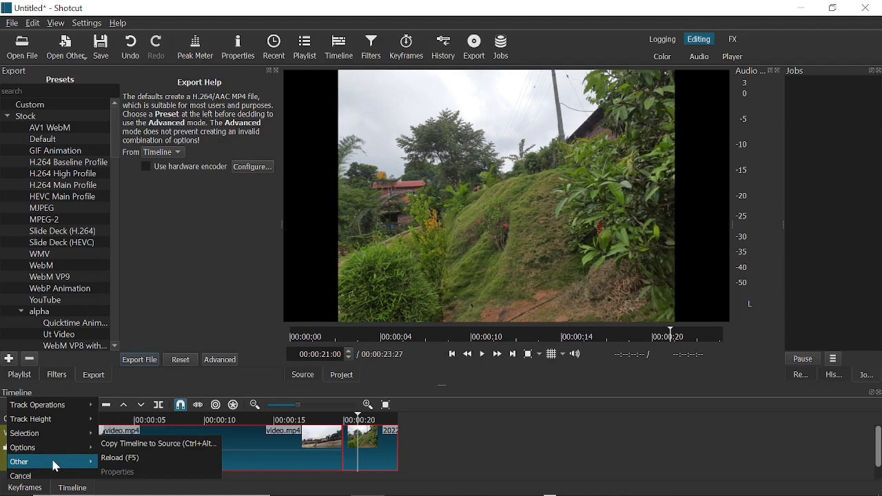
pyautogui.moveTo(52, 448)
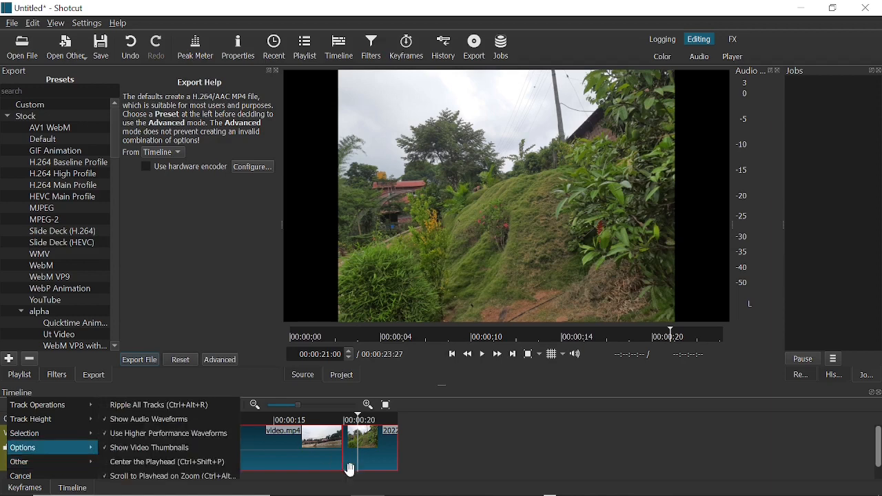
pyautogui.click(461, 467)
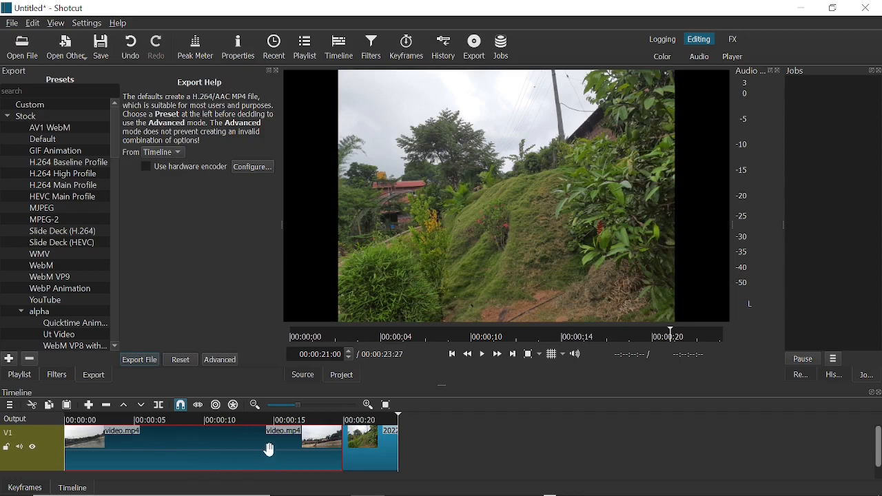
# Cut the image clip from the end of track V1, leaving only video.mp4
pyautogui.click(384, 452)
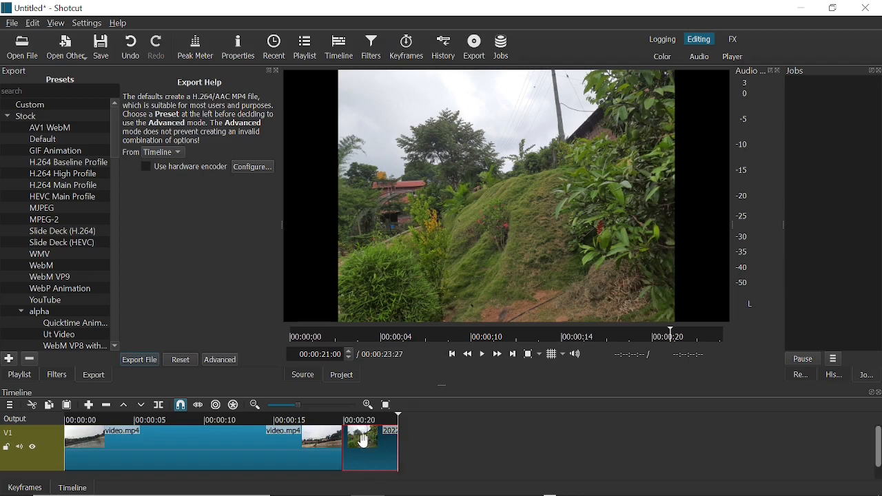
pyautogui.click(32, 408)
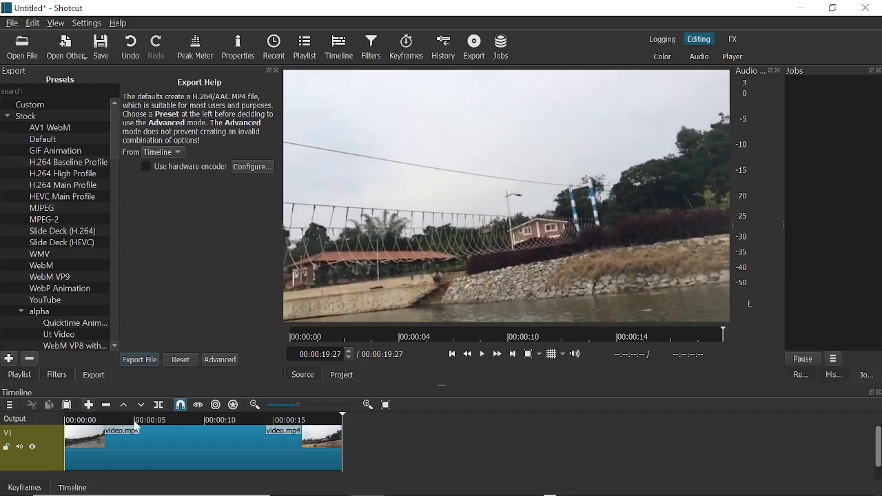
# Split video.mp4 on track V1 at 00:00:17:08 and select the piece before the split
pyautogui.click(308, 422)
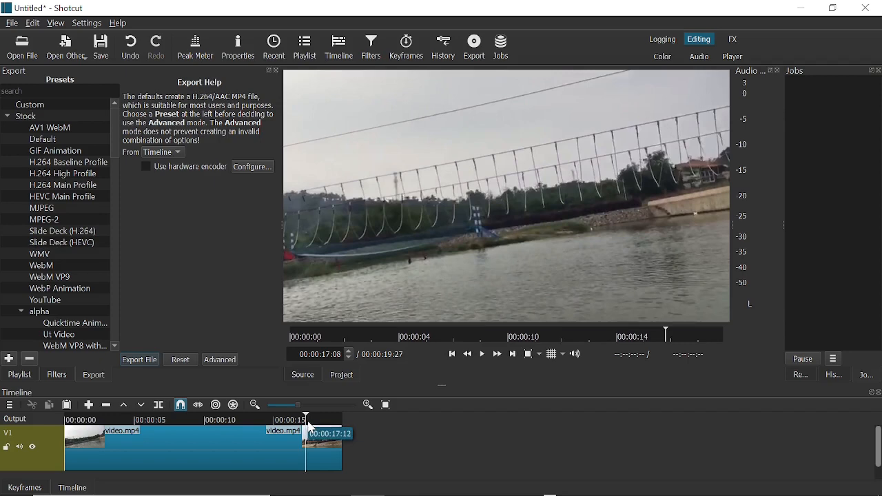
pyautogui.click(159, 411)
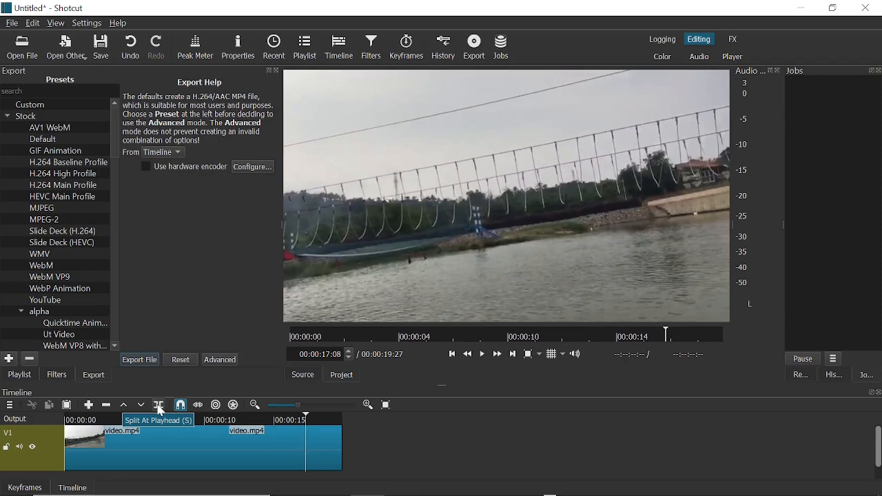
pyautogui.click(283, 450)
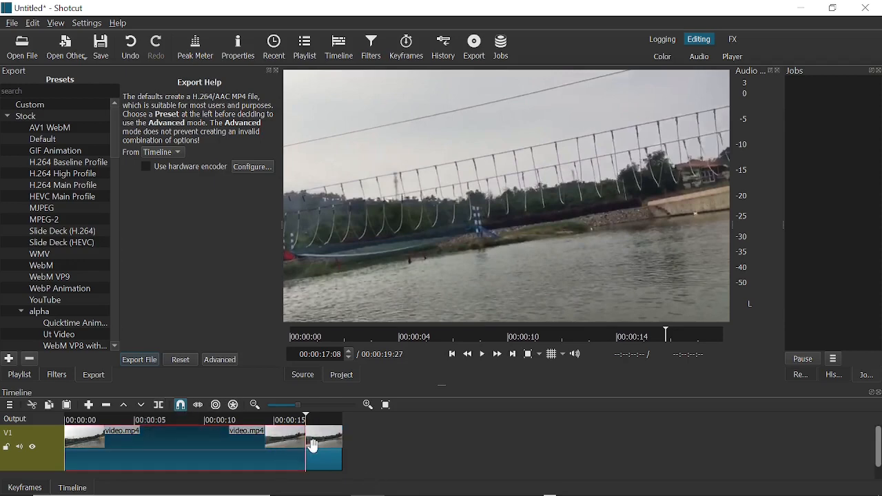
# Copy the short piece after the split, paste it at the end of track V1, and play the timeline from the middle piece
pyautogui.click(314, 446)
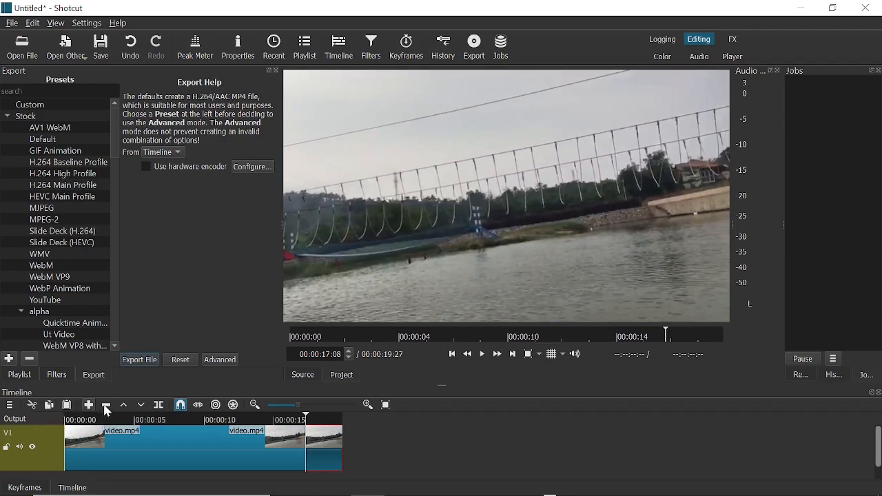
pyautogui.click(342, 419)
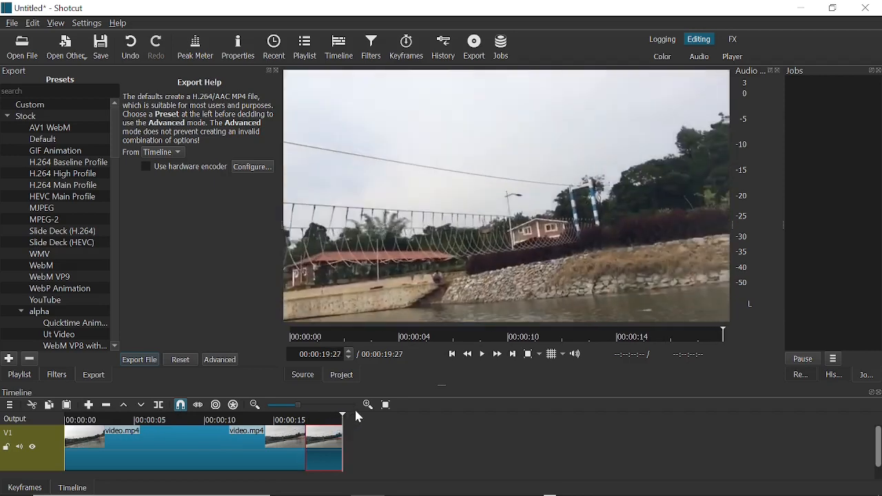
pyautogui.click(68, 405)
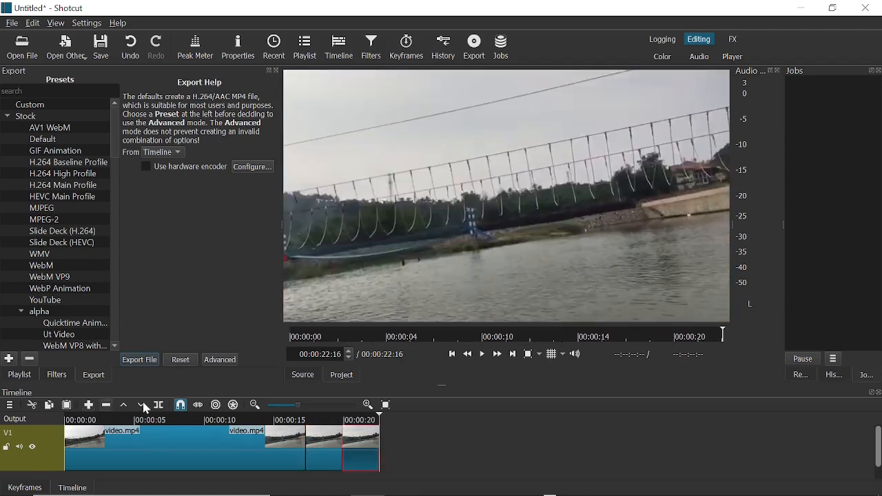
pyautogui.click(315, 419)
pyautogui.click(485, 356)
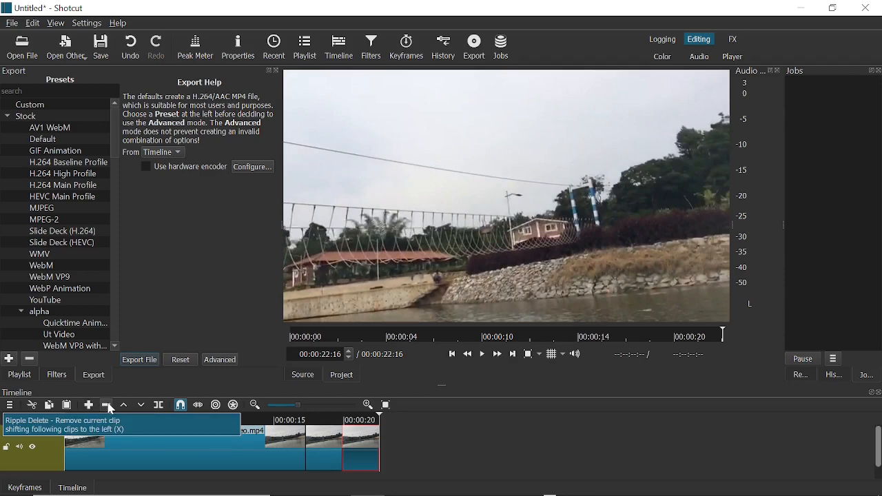
# Append the middle video.mp4 piece to the end of track V1, and remove that appended copy with Ripple Delete
pyautogui.click(322, 437)
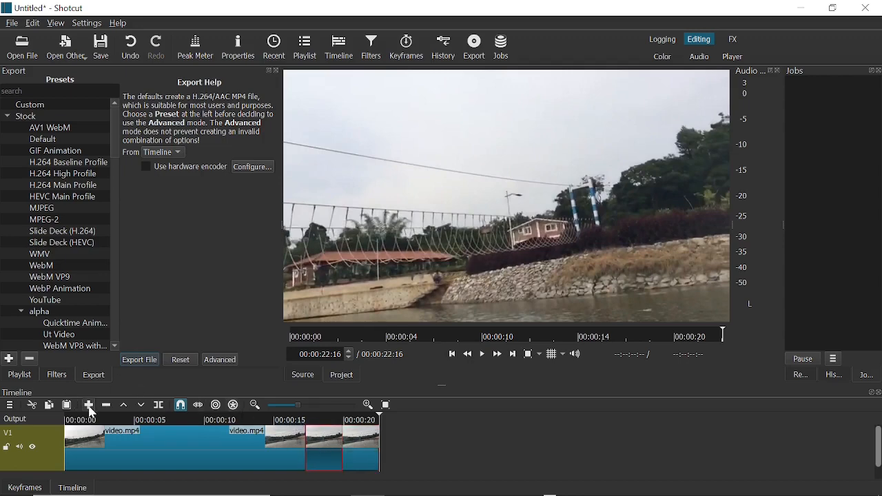
pyautogui.click(89, 405)
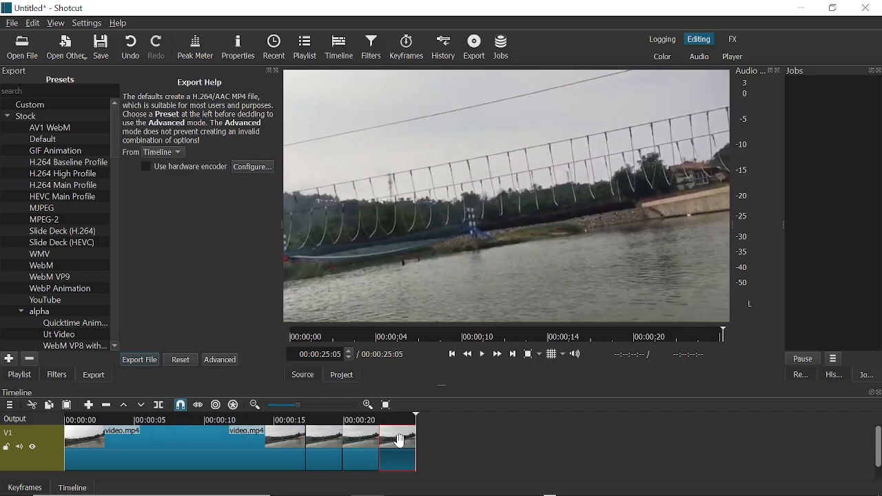
pyautogui.click(108, 406)
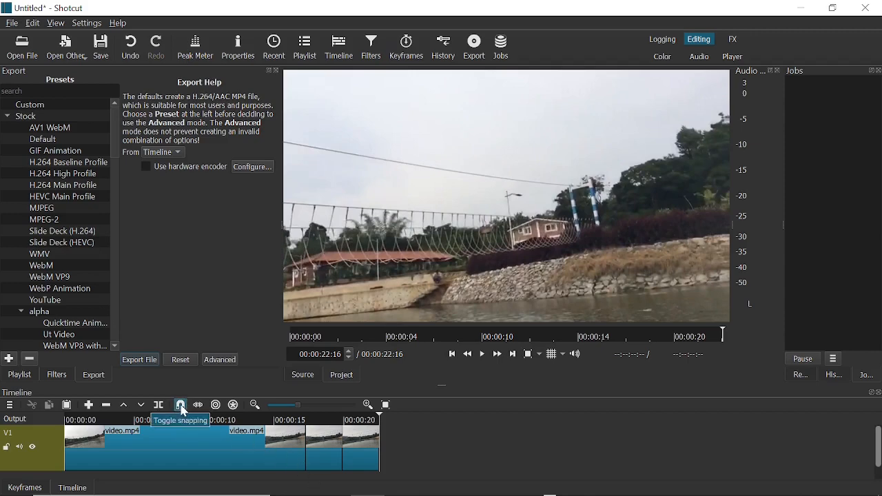
# Turn snapping off and move the last video.mp4 piece, first leaving a small gap, and finally overlapping the preceding piece as a transition
pyautogui.moveTo(358, 442)
pyautogui.mouseDown()
pyautogui.moveTo(407, 441)
pyautogui.moveTo(363, 446)
pyautogui.mouseUp()
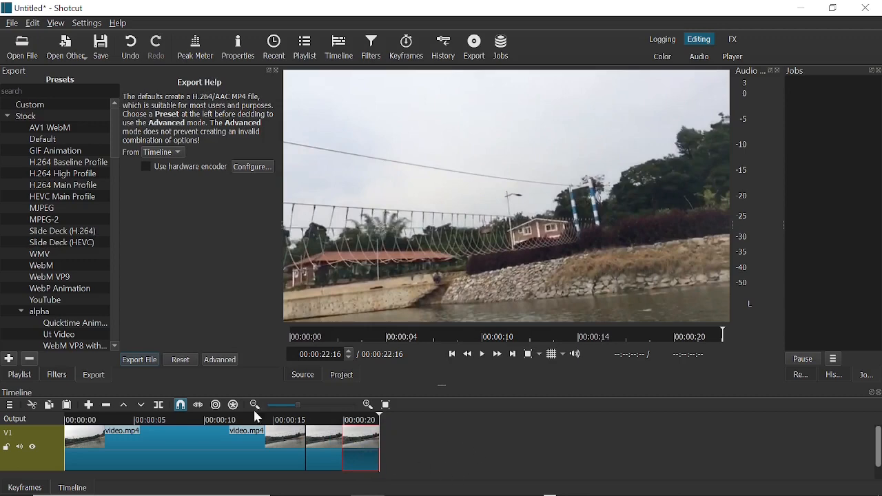
pyautogui.click(181, 406)
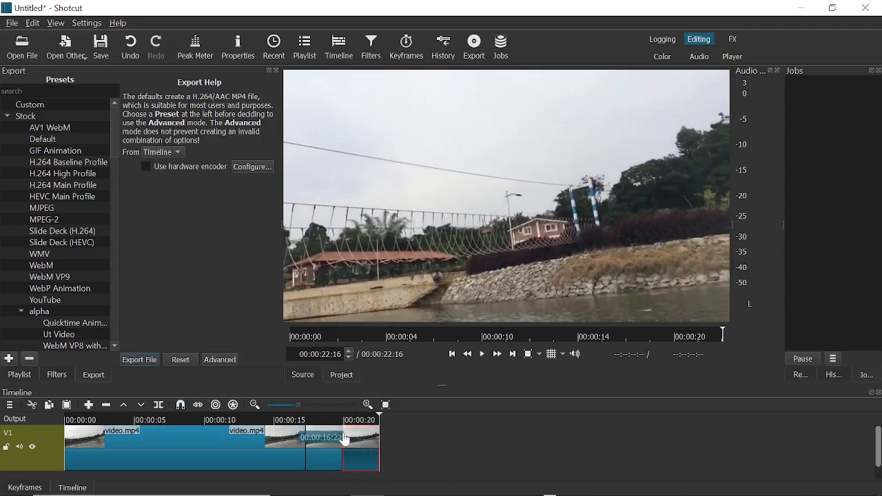
pyautogui.moveTo(365, 431); pyautogui.dragTo(368, 450)
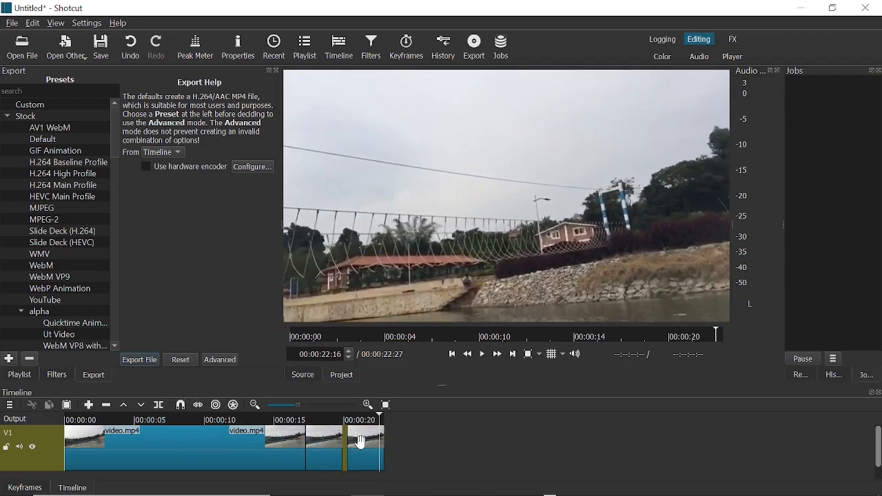
pyautogui.moveTo(361, 443); pyautogui.dragTo(346, 447)
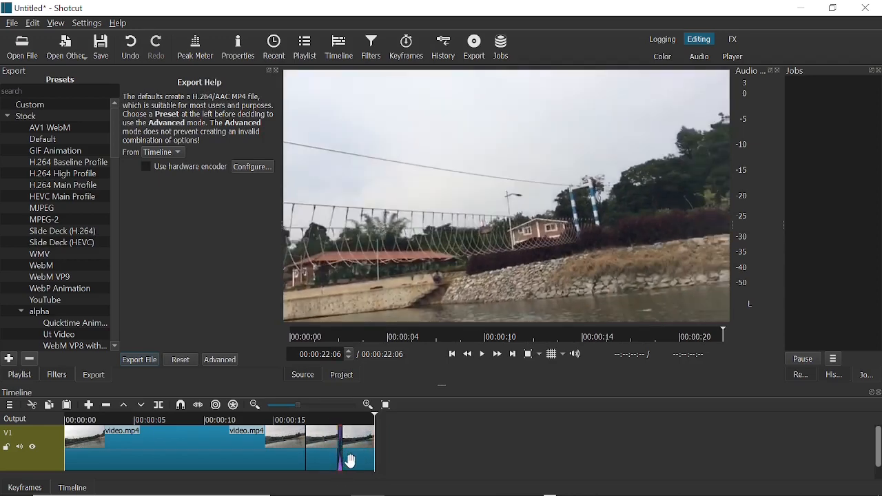
# Play the timeline across the transition between the last two video.mp4 pieces
pyautogui.click(322, 424)
pyautogui.click(481, 356)
pyautogui.click(329, 419)
pyautogui.click(481, 356)
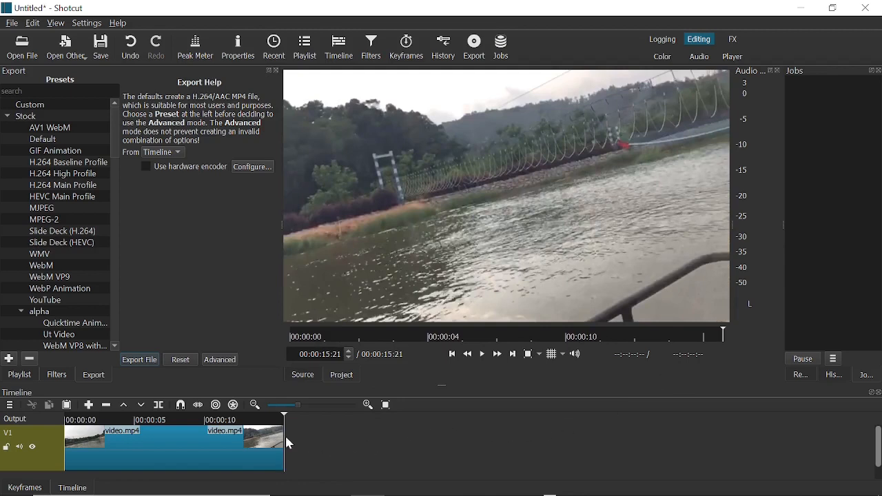
# Split the shortened video.mp4 clip on track V1 at 00:00:10:13
pyautogui.click(211, 422)
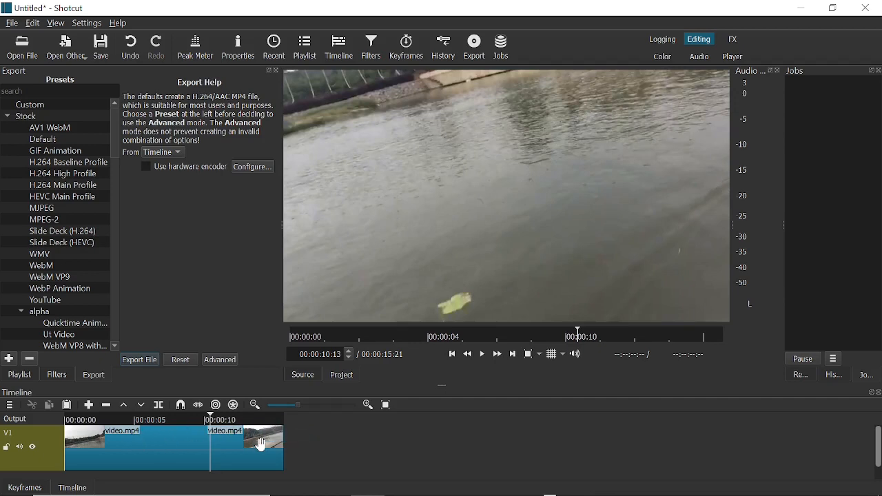
pyautogui.click(160, 406)
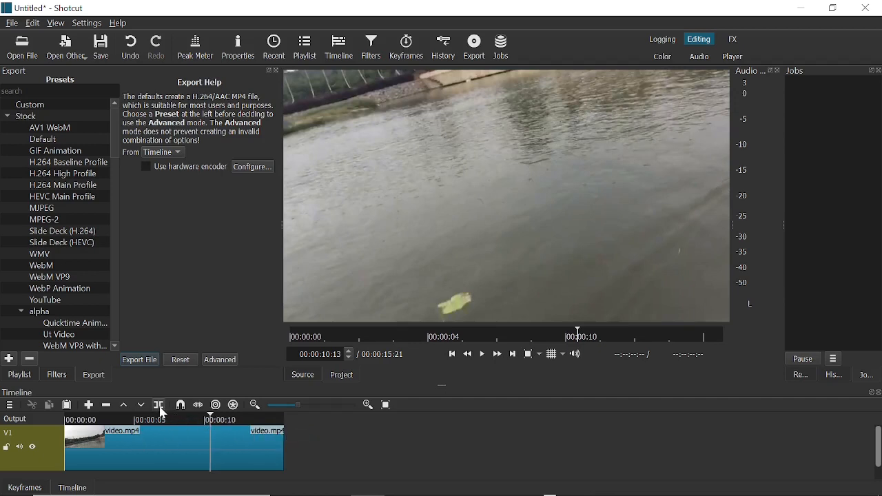
# Turn on Scrub While Dragging and try moving the piece after the split, and turn the option off to move it again
pyautogui.click(200, 406)
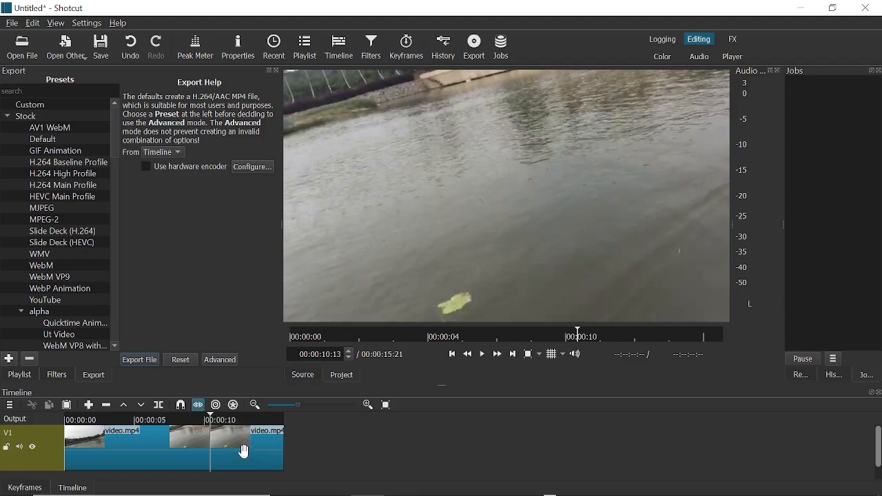
pyautogui.moveTo(244, 452); pyautogui.dragTo(225, 447)
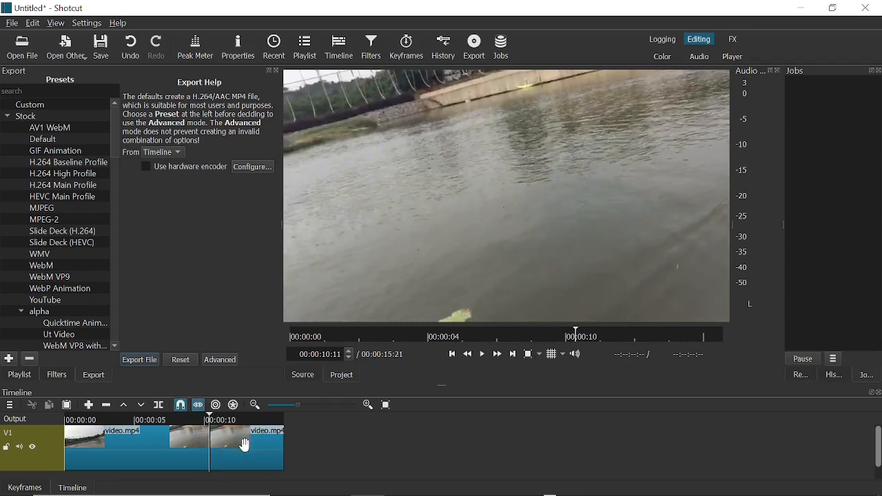
pyautogui.click(199, 405)
pyautogui.moveTo(236, 447); pyautogui.dragTo(254, 464)
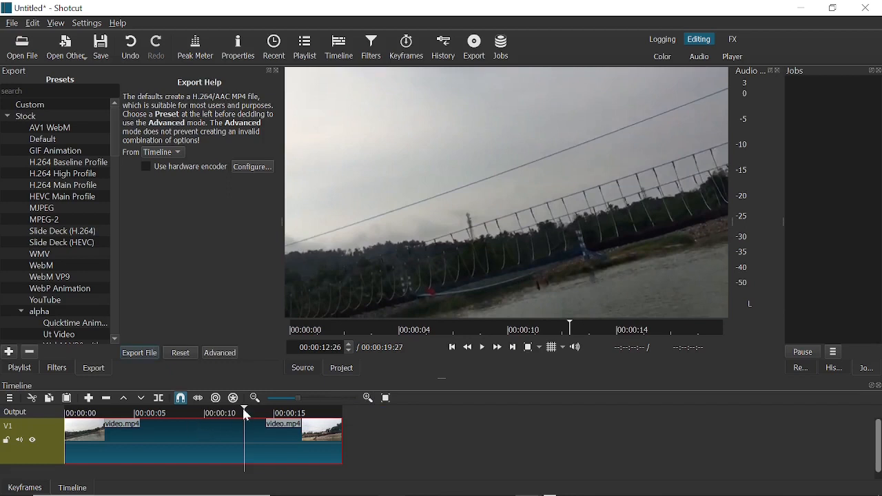
# Zoom the timeline in and out, look along the enlarged video.mp4 clip, and zoom back until the whole clip fits
pyautogui.click(307, 398)
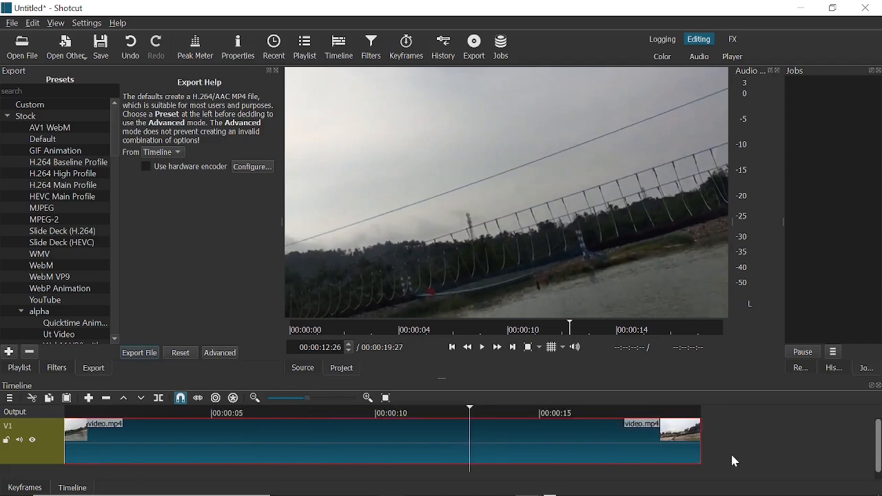
pyautogui.click(280, 399)
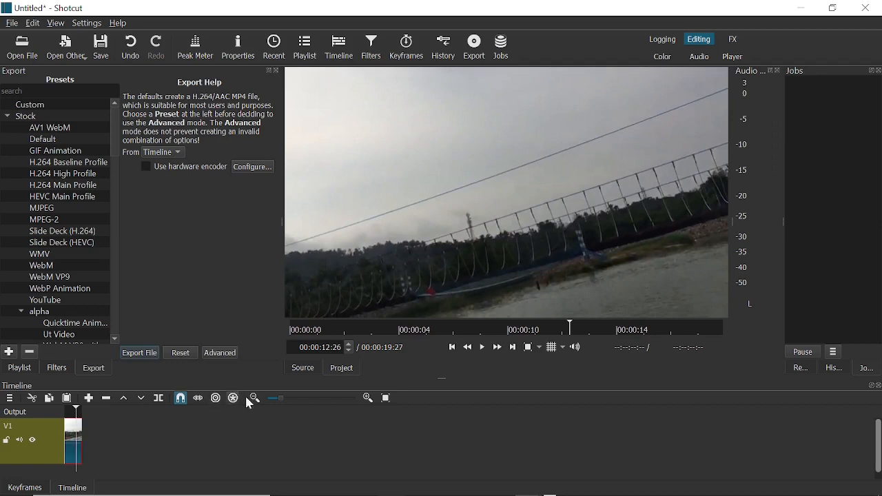
pyautogui.click(330, 399)
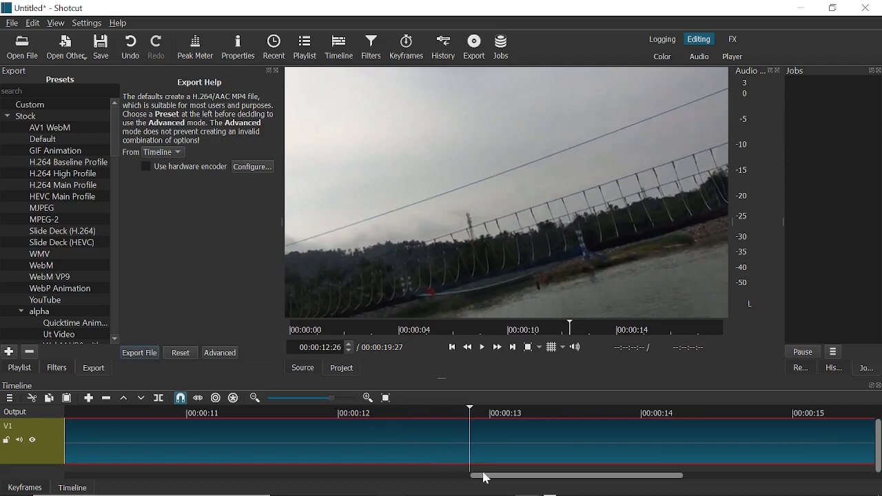
pyautogui.moveTo(492, 476); pyautogui.dragTo(427, 483)
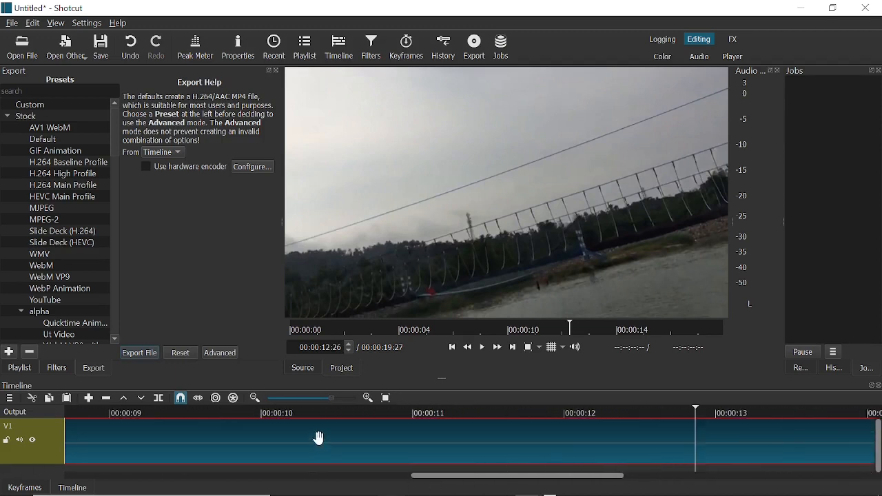
pyautogui.click(299, 398)
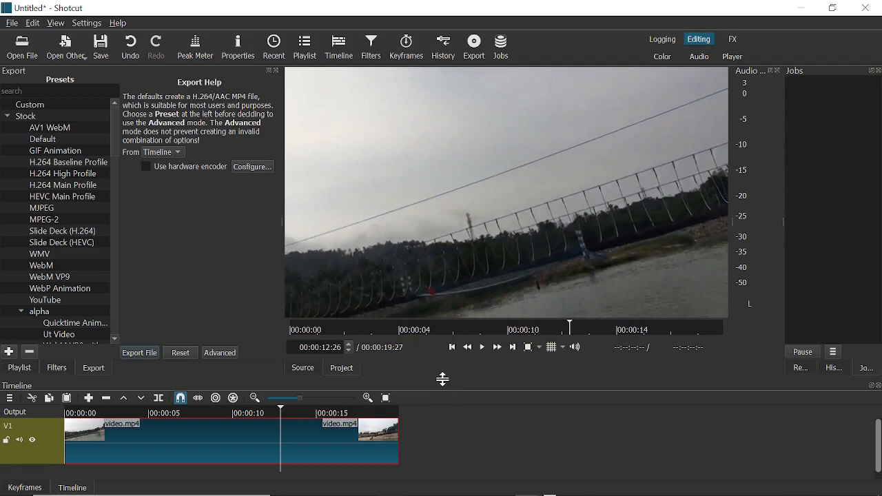
# Enlarge the timeline area by raising its border with the preview, and lower it back to its original height
pyautogui.moveTo(446, 376); pyautogui.dragTo(443, 245)
pyautogui.moveTo(436, 314); pyautogui.dragTo(441, 270)
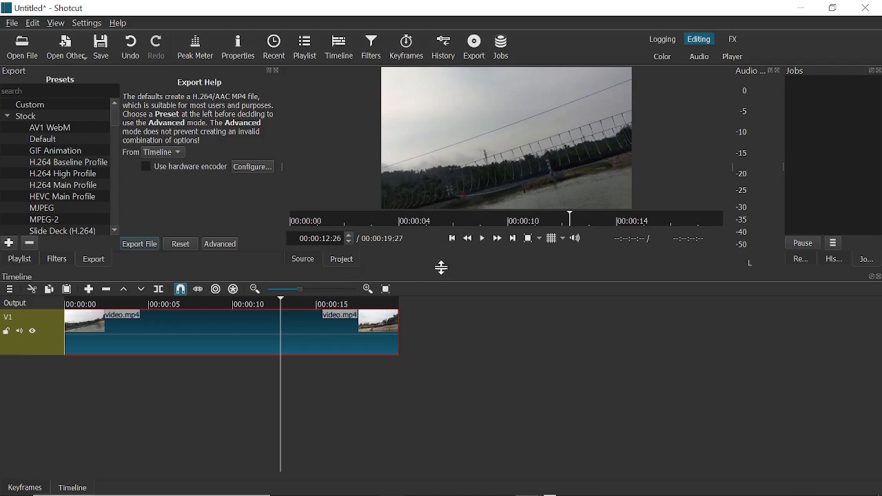
pyautogui.moveTo(445, 269); pyautogui.dragTo(455, 448)
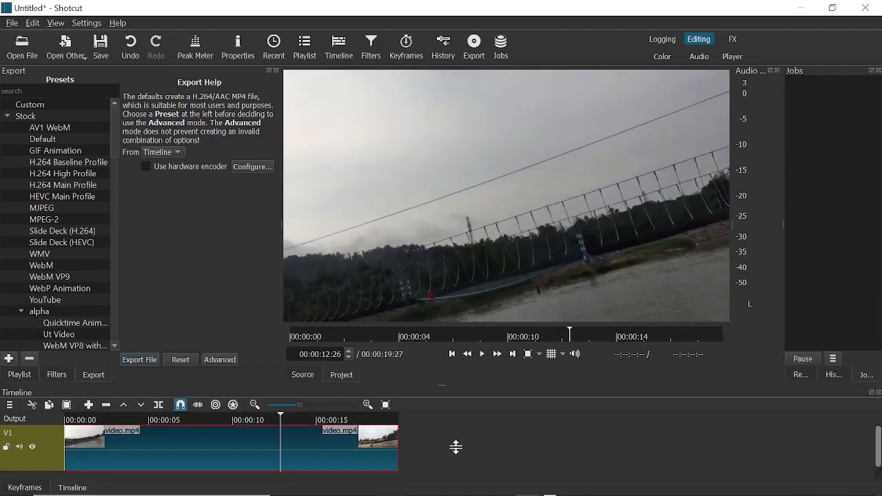